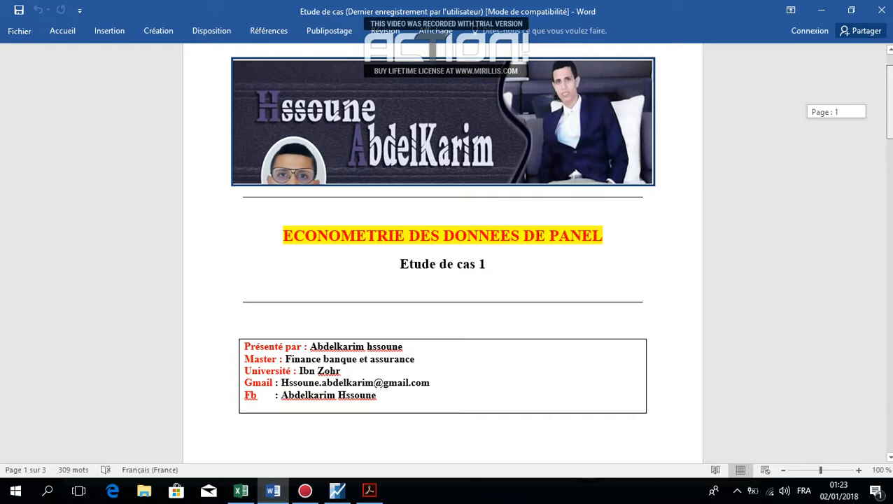
- Read the case study's second page, covering the required tools and the K+1 <= T condition to verify
scroll(442, 252, down, 2)
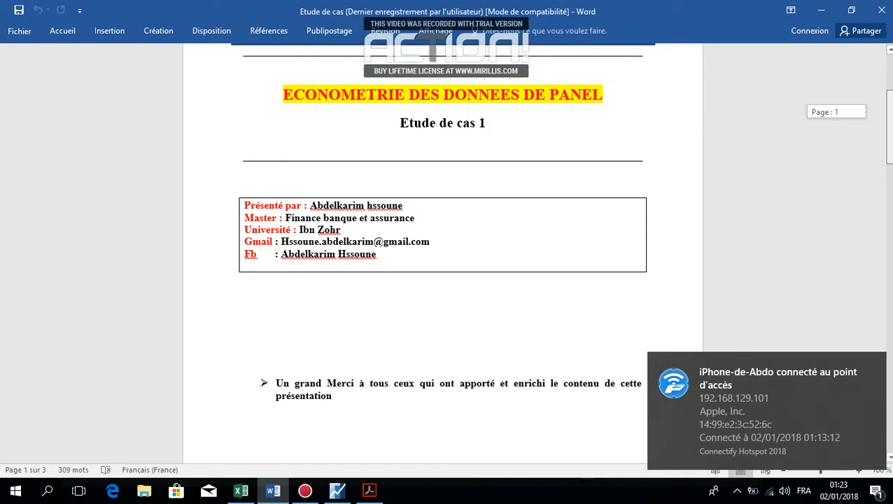
drag(889, 131, 889, 210)
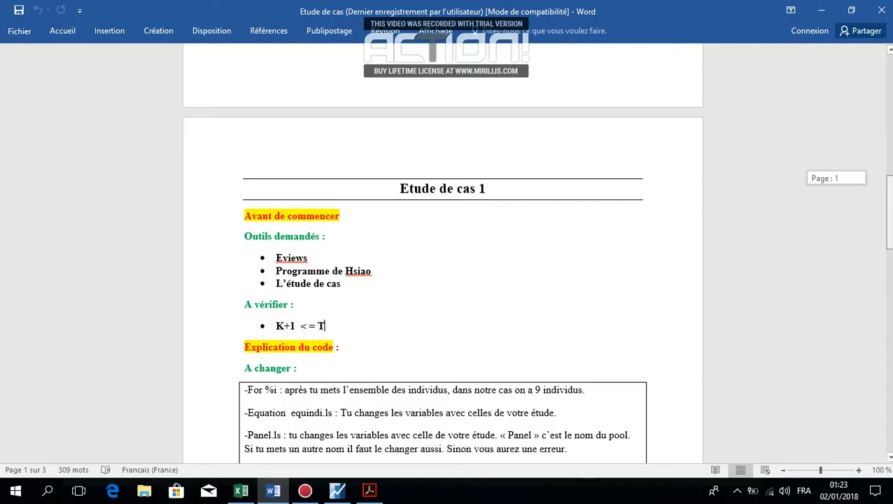
drag(889, 210, 885, 219)
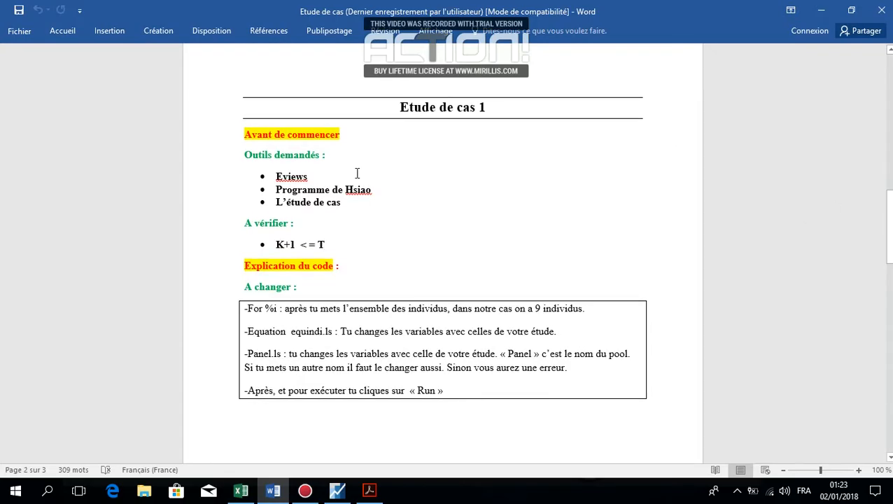
drag(245, 154, 323, 162)
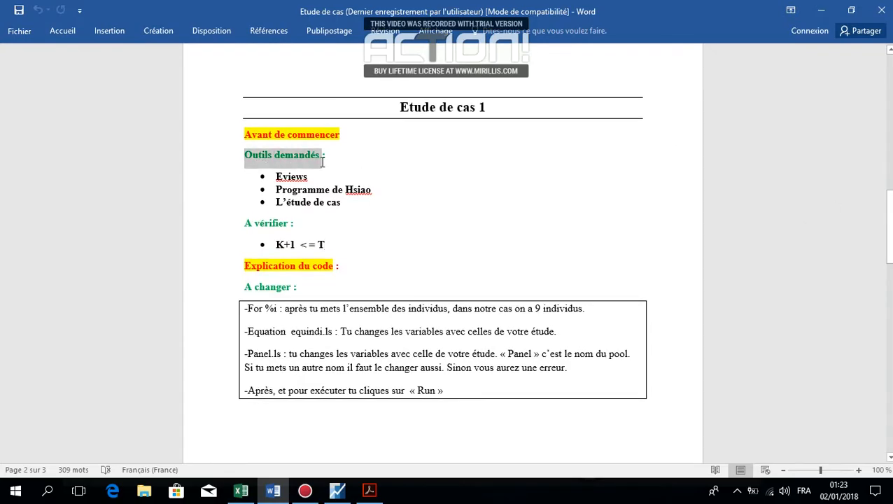
click(302, 189)
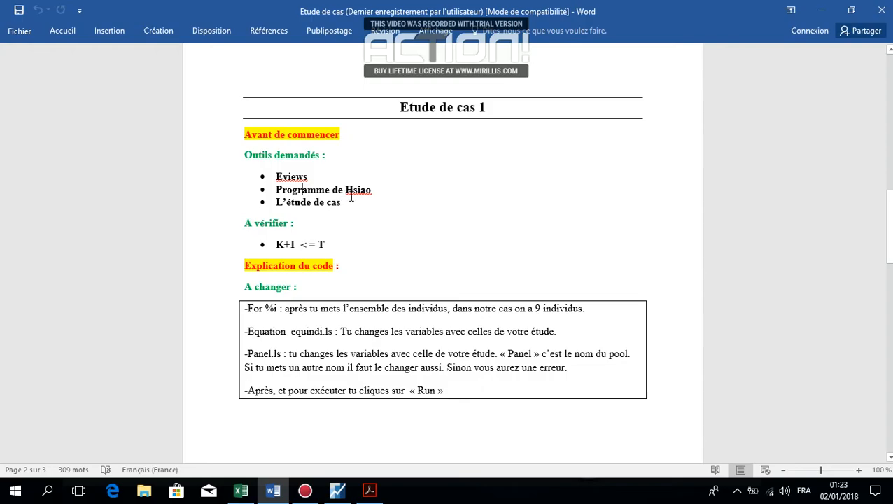
drag(287, 201, 340, 204)
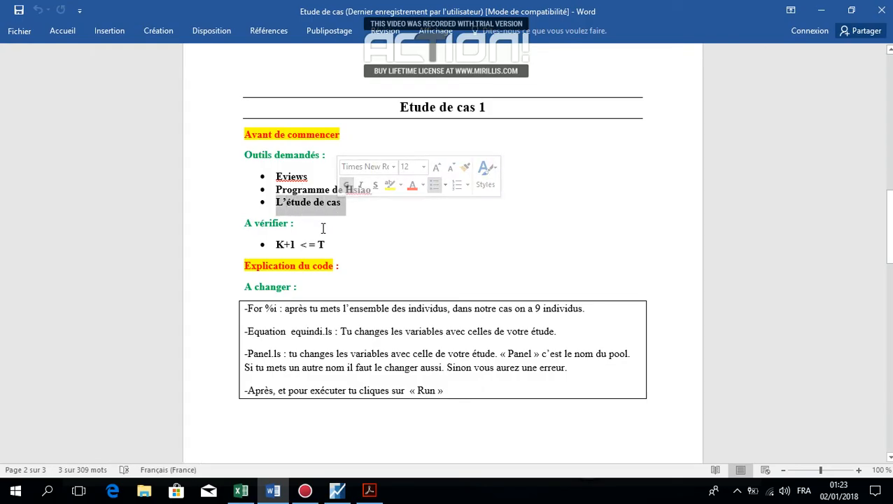
drag(294, 224, 254, 224)
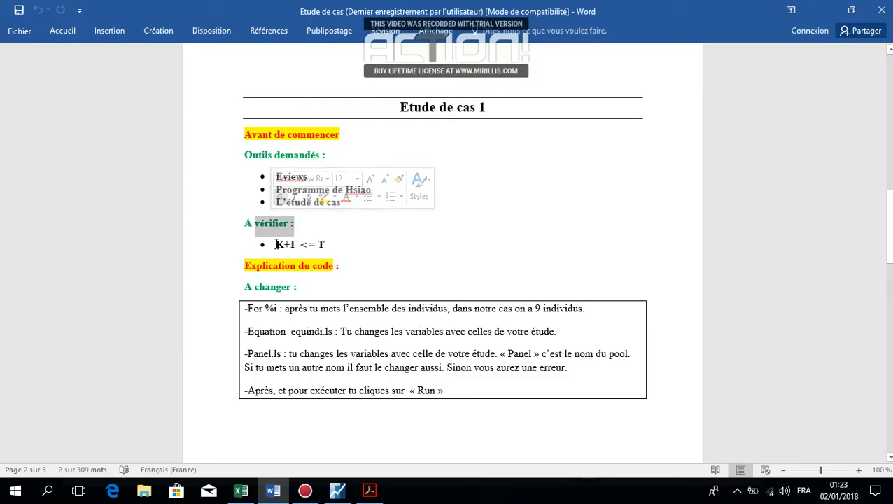
click(332, 248)
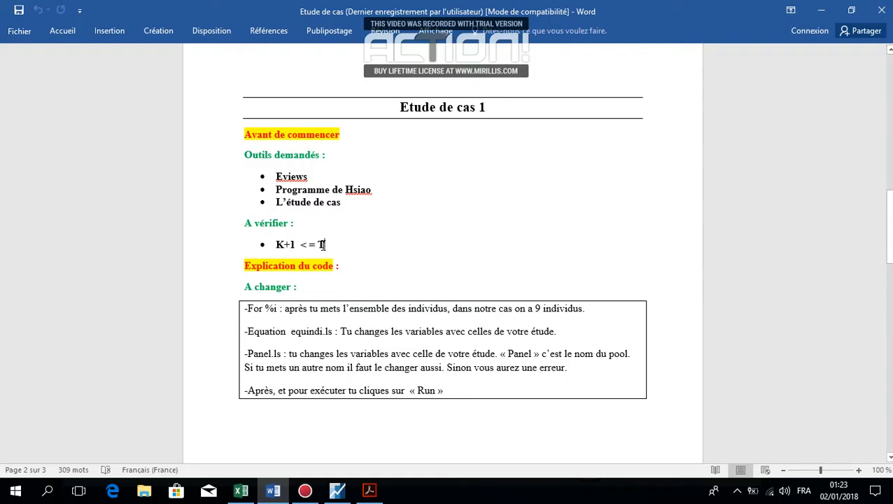
- Minimize the Word document and the recorder window, and bring up the application workbook in Excel at full size
double_click(610, 13)
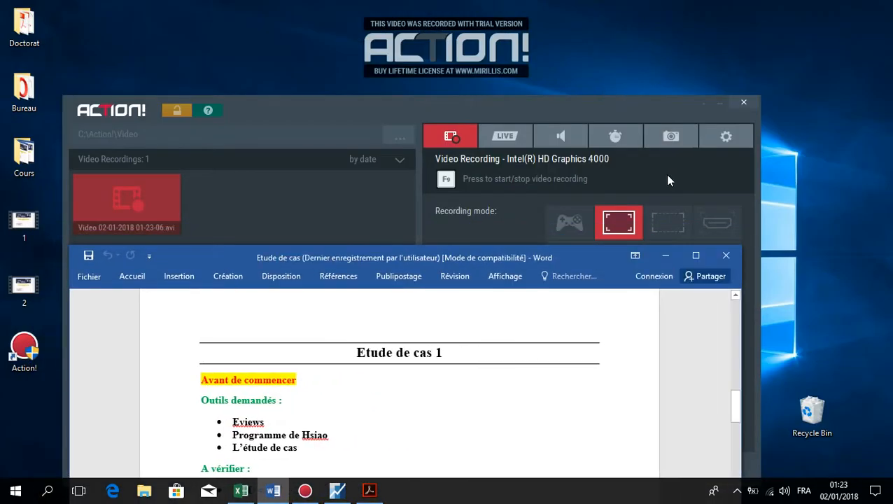
click(719, 104)
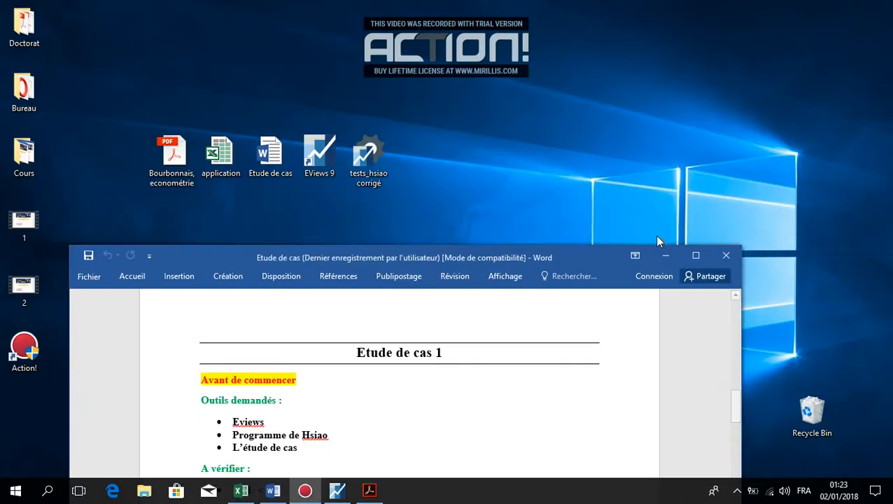
click(662, 255)
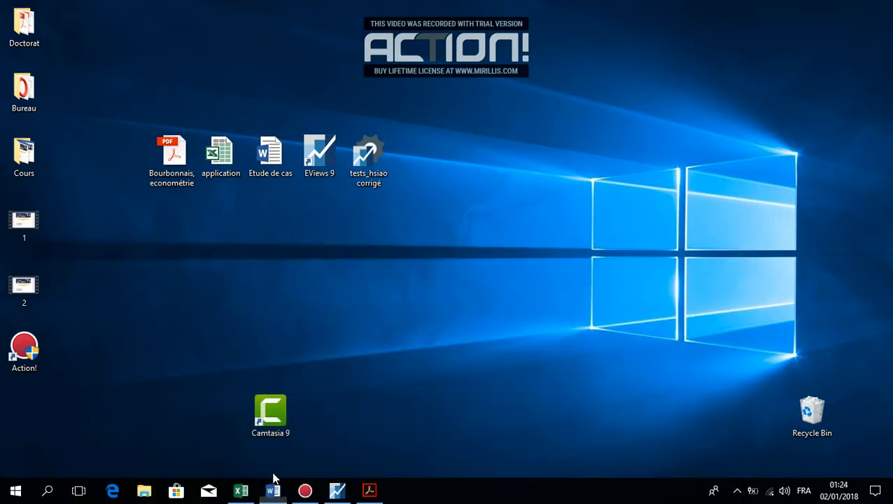
click(241, 491)
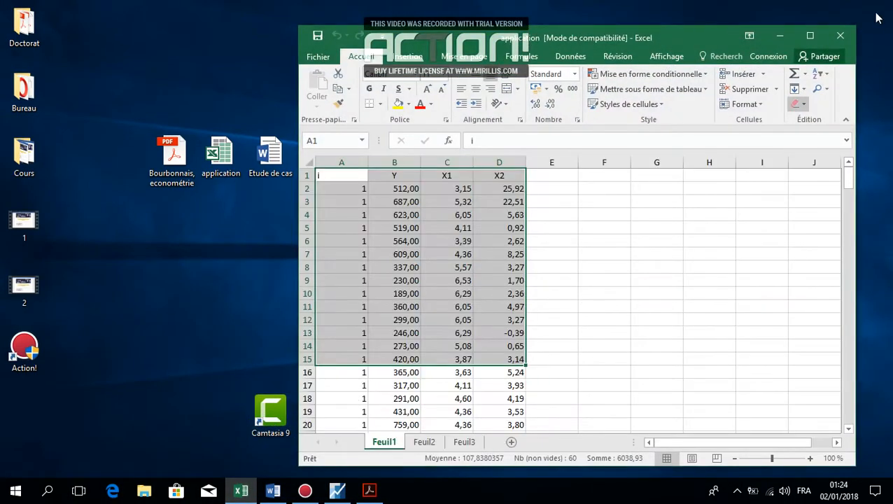
click(810, 36)
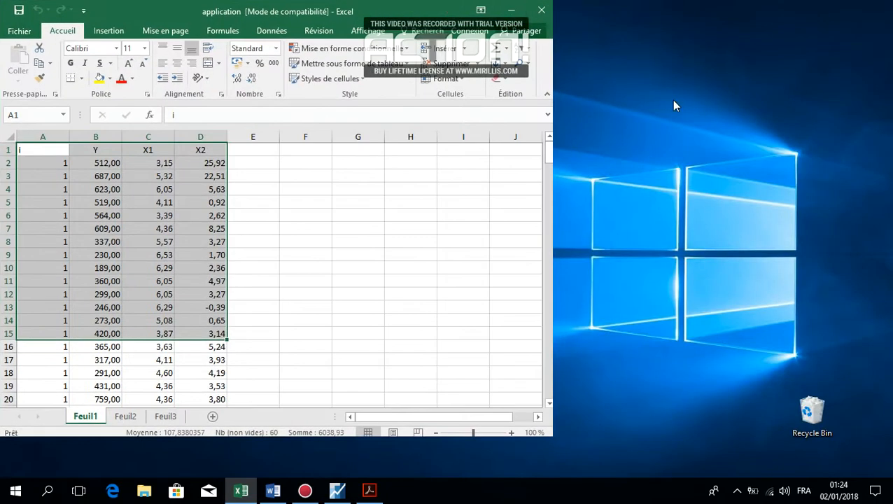
- Examine the i, Y, X1 and X2 data columns on sheet Feuil1 of the application workbook
click(41, 135)
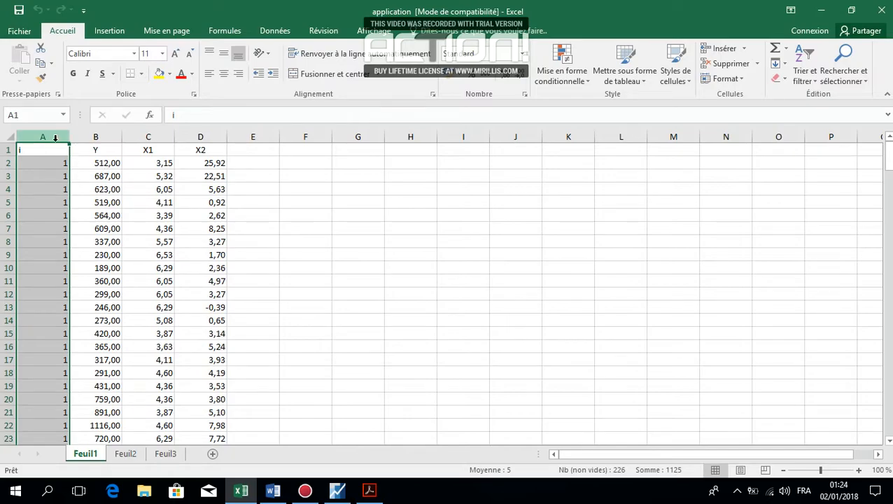
click(83, 135)
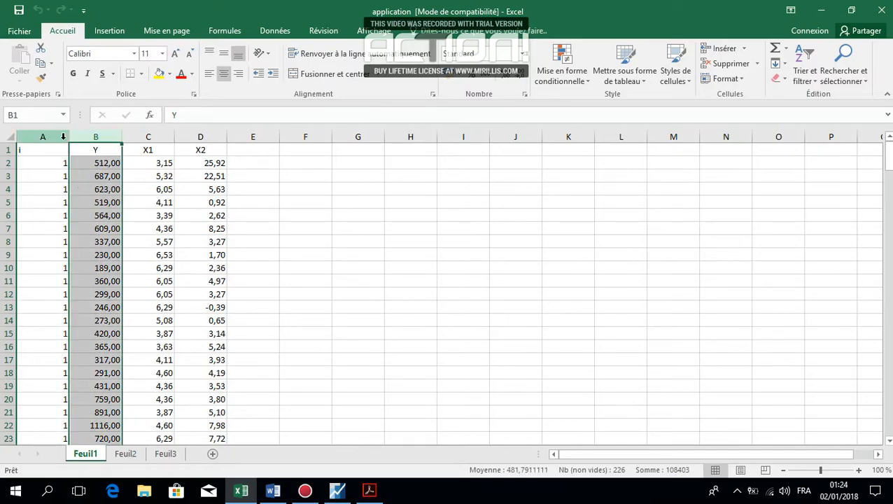
click(42, 186)
click(42, 164)
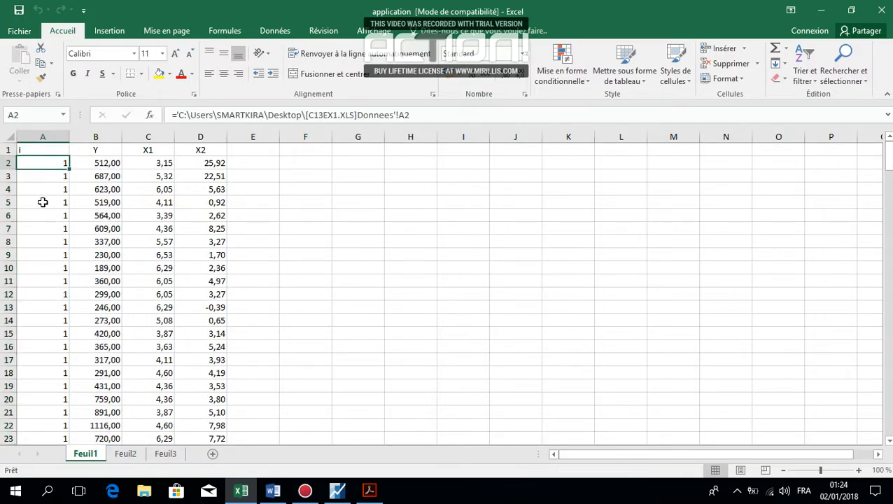
click(80, 164)
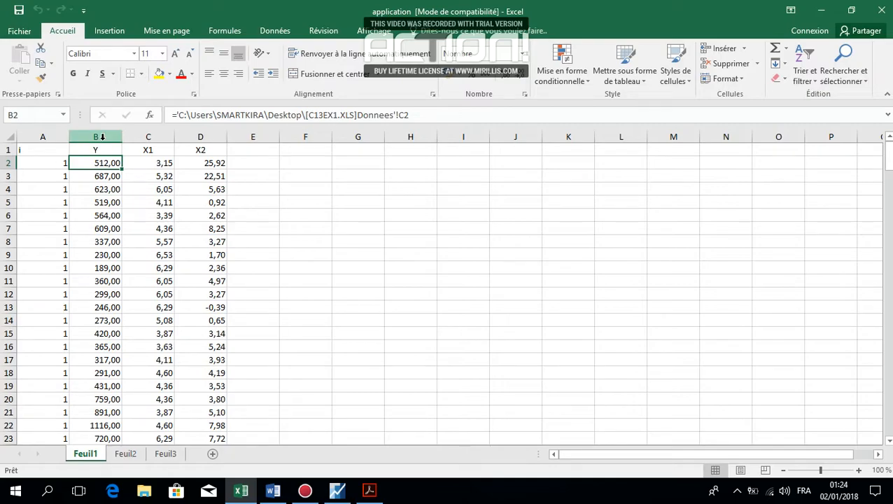
drag(56, 147, 109, 165)
drag(169, 207, 213, 301)
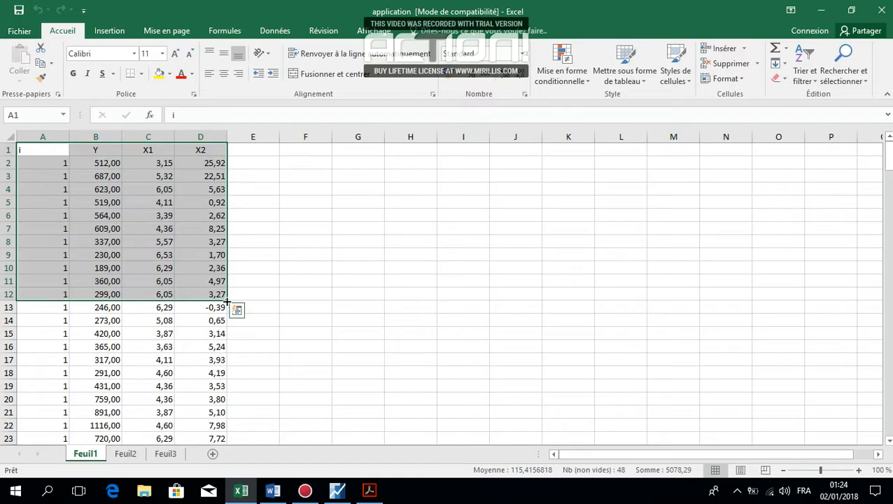
click(176, 350)
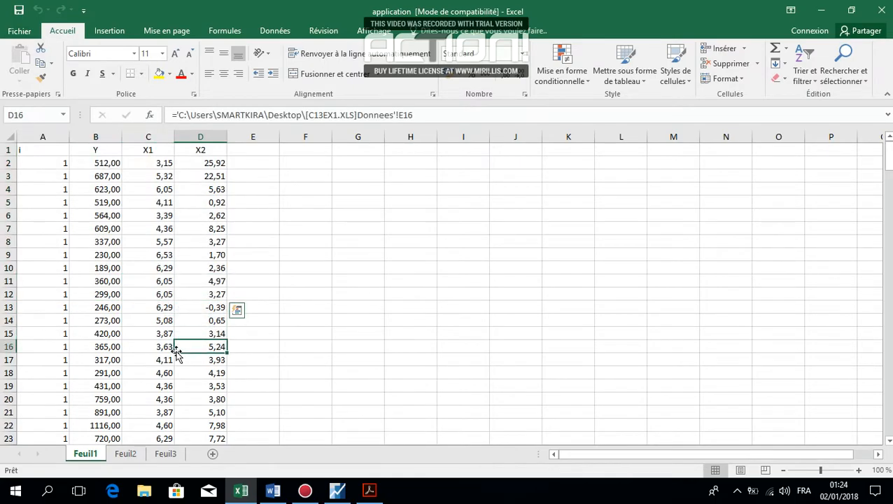
click(178, 307)
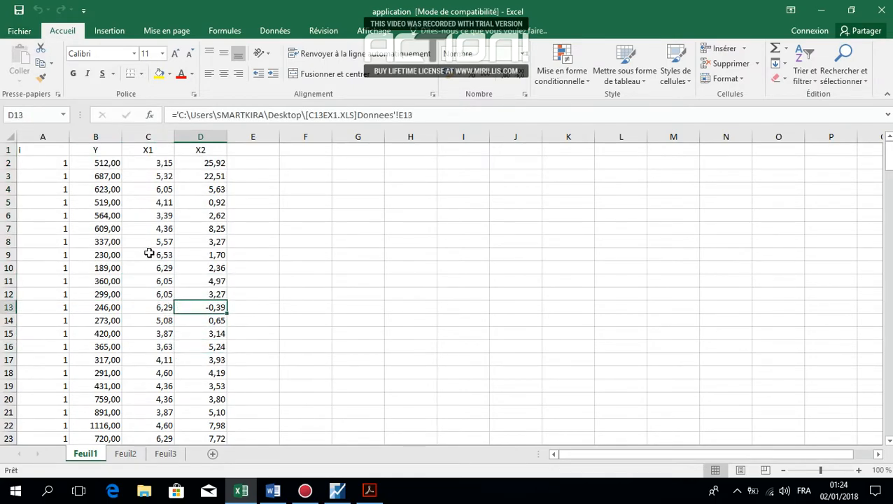
click(134, 225)
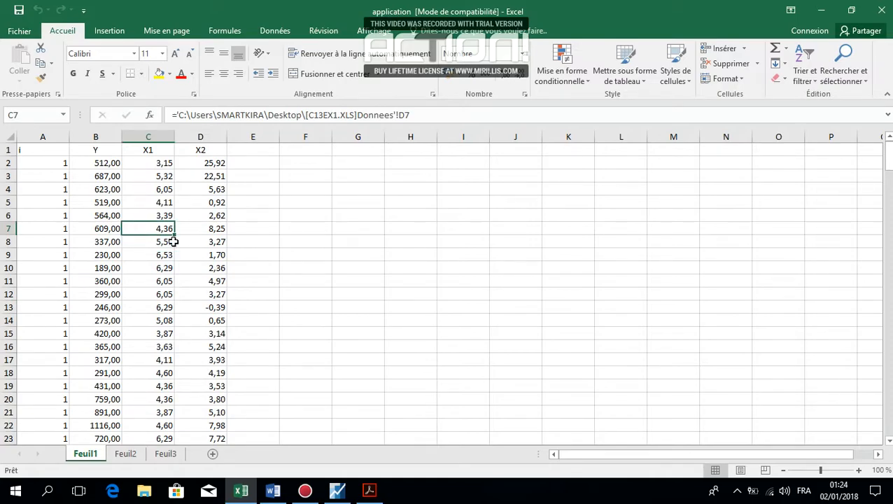
- Look at the Bourbonnais econometrics PDF and return to the panel data in the application workbook
click(369, 492)
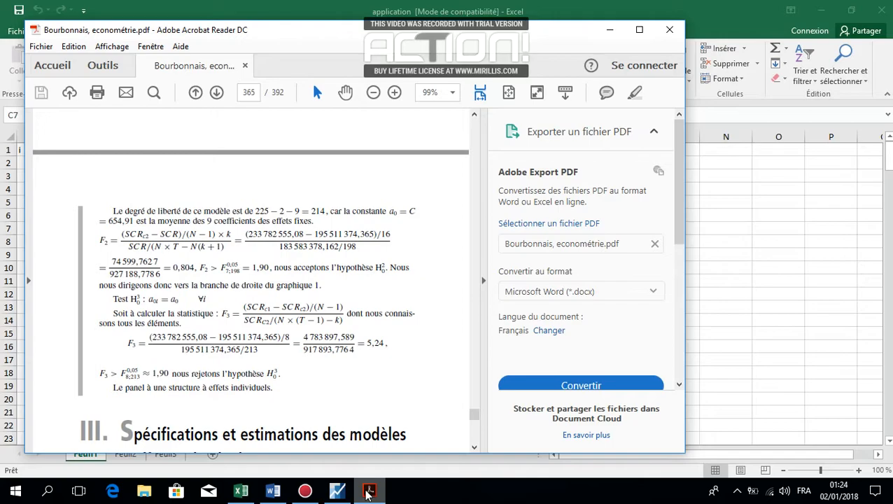
click(377, 497)
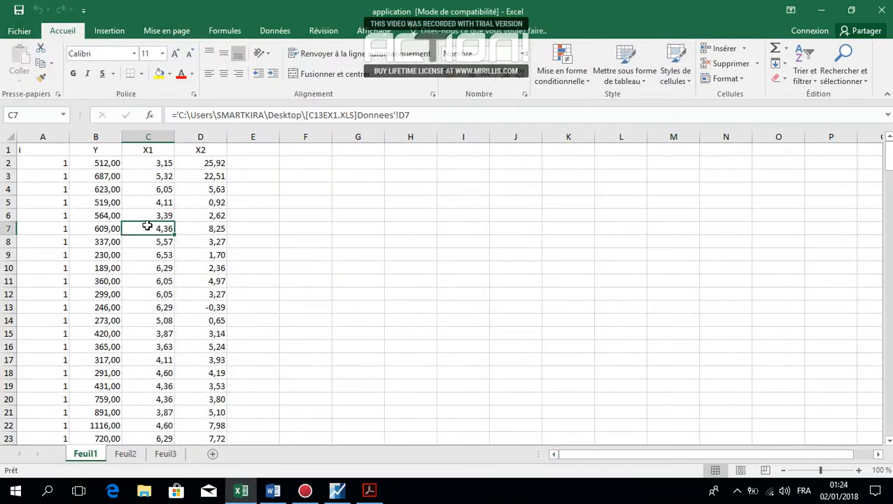
drag(44, 153, 191, 191)
click(154, 201)
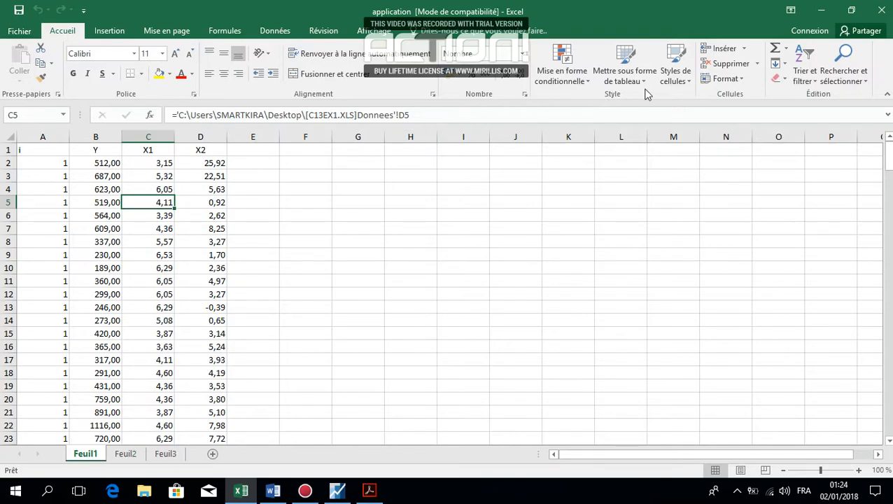
- Switch to EViews and create a dated regular-frequency workfile with annual data from 2000 to 2024
double_click(687, 8)
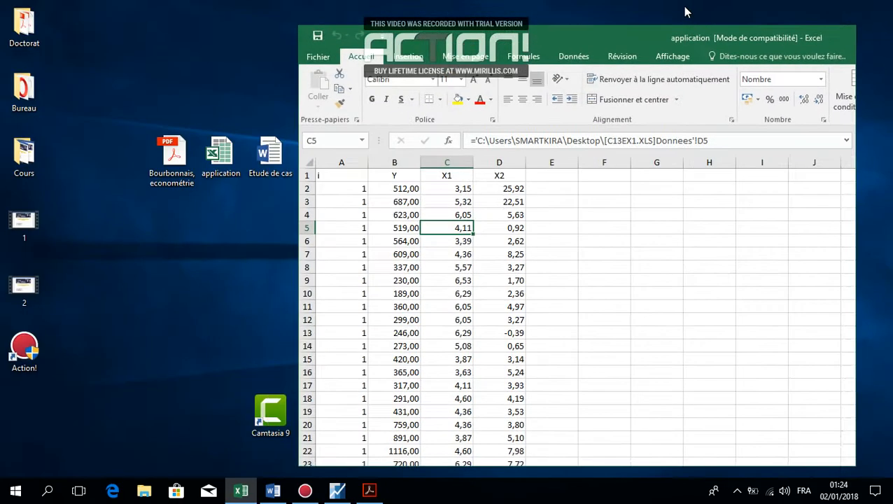
click(342, 490)
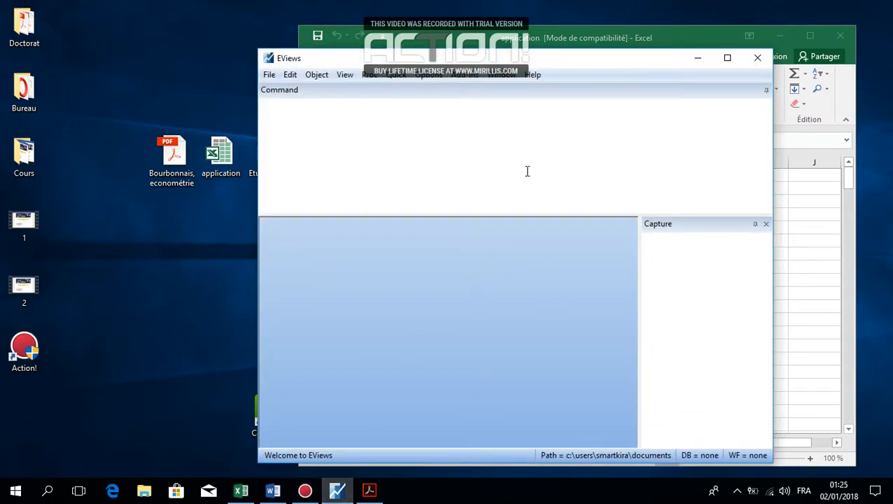
drag(600, 63, 452, 65)
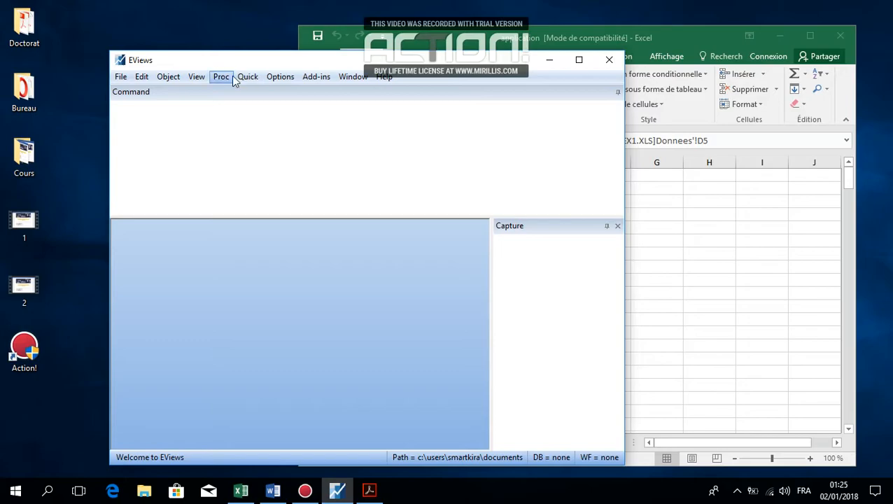
click(125, 80)
mouse_move(216, 94)
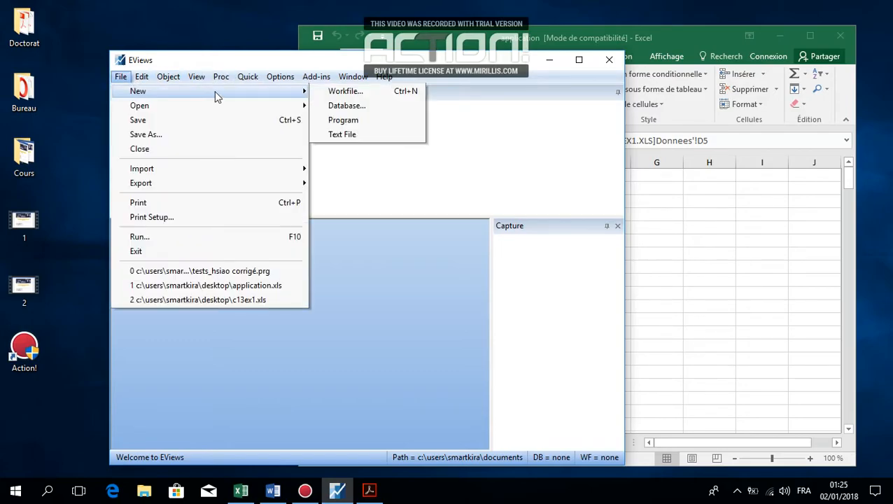
click(346, 92)
click(418, 221)
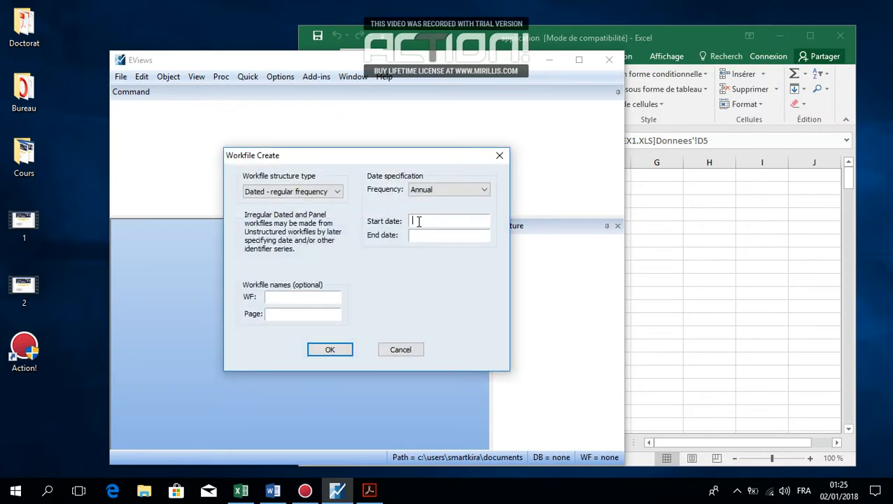
text(2000)
click(439, 235)
text(2024)
click(329, 349)
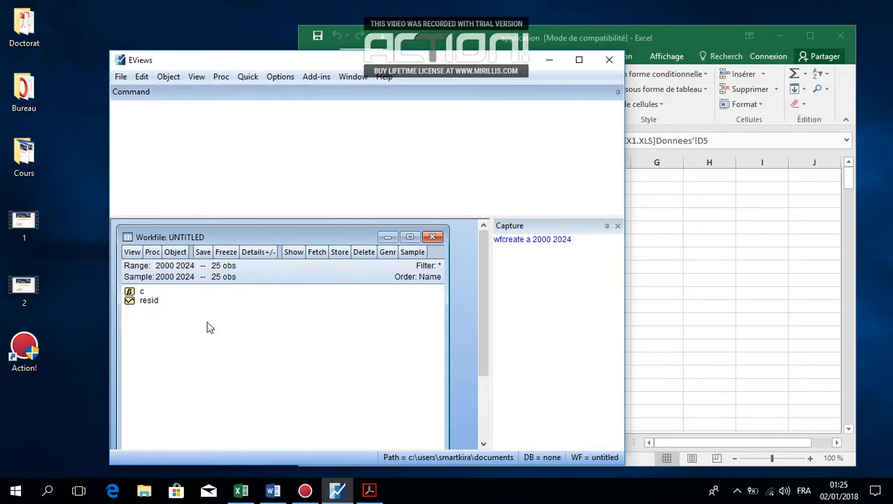
- Create a new Pool object named panel in the untitled workfile
click(176, 253)
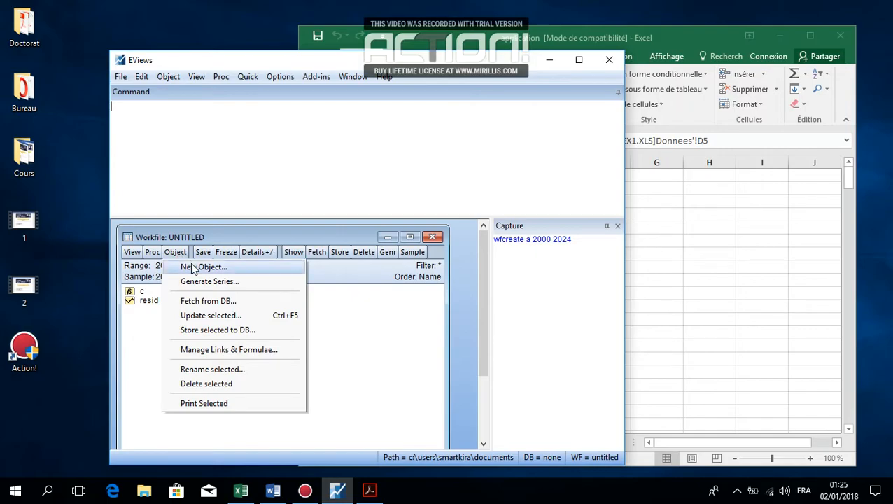
click(193, 269)
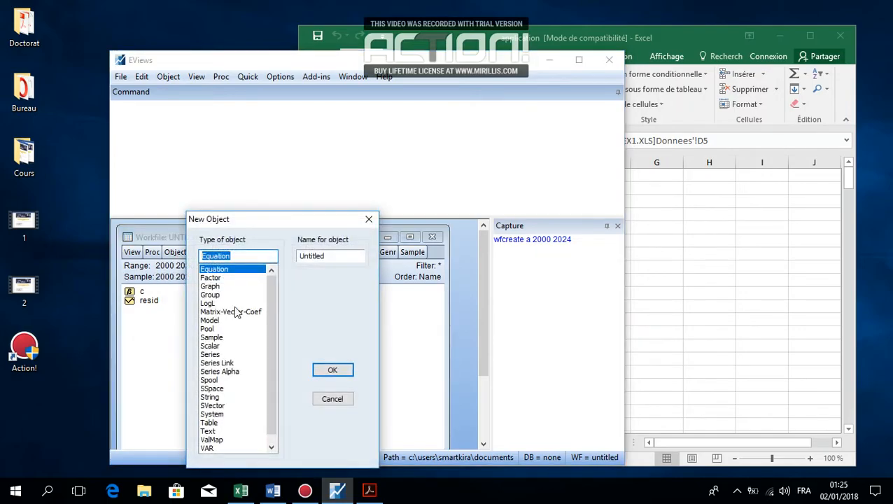
click(217, 328)
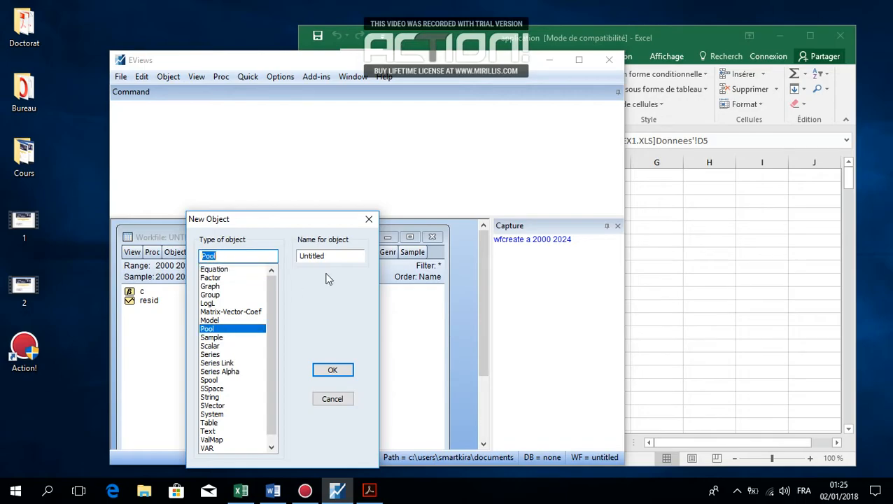
drag(336, 259, 205, 243)
text(panel)
drag(326, 255, 298, 255)
click(319, 255)
double_click(308, 256)
click(335, 371)
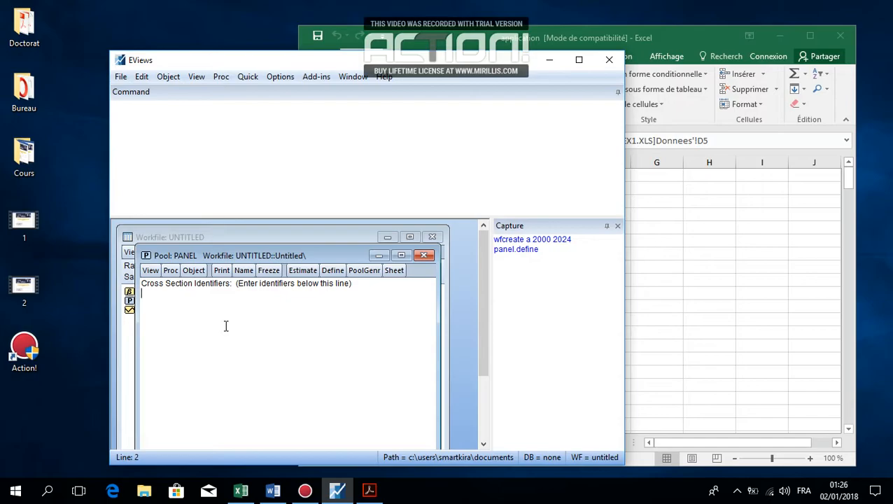
- Enter the cross-section identifiers _1 through _9 in the panel pool, one per line
text(8)
text(1)
key(BackSpace)
key(BackSpace)
text(_1)
key(Return)
text(_2)
key(Return)
text(_3)
key(Return)
text(_4)
key(Return)
text(_)
key(Return)
text(_7)
key(Return)
text(_8)
key(Return)
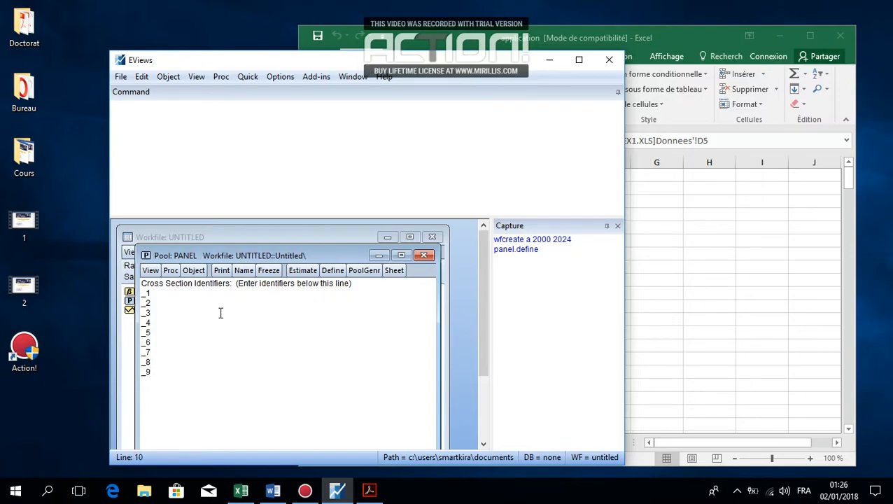
- Try to import pool data into the panel pool from the application workbook on the Desktop
click(170, 271)
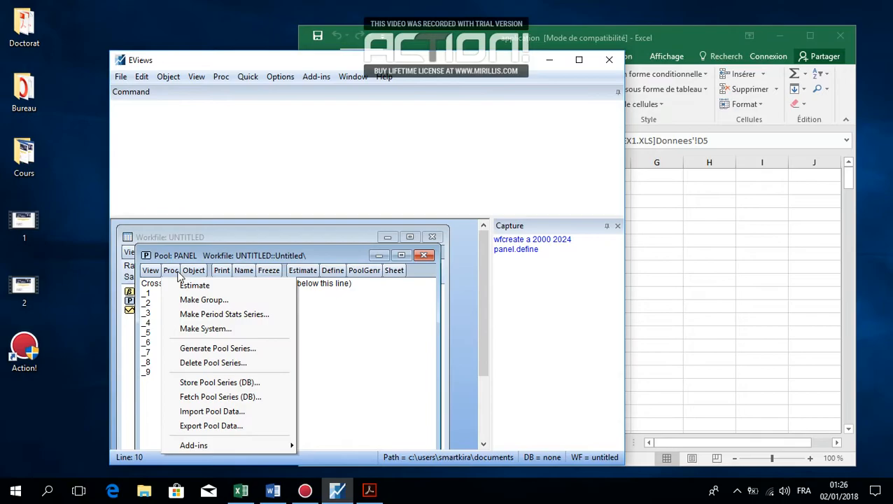
click(211, 413)
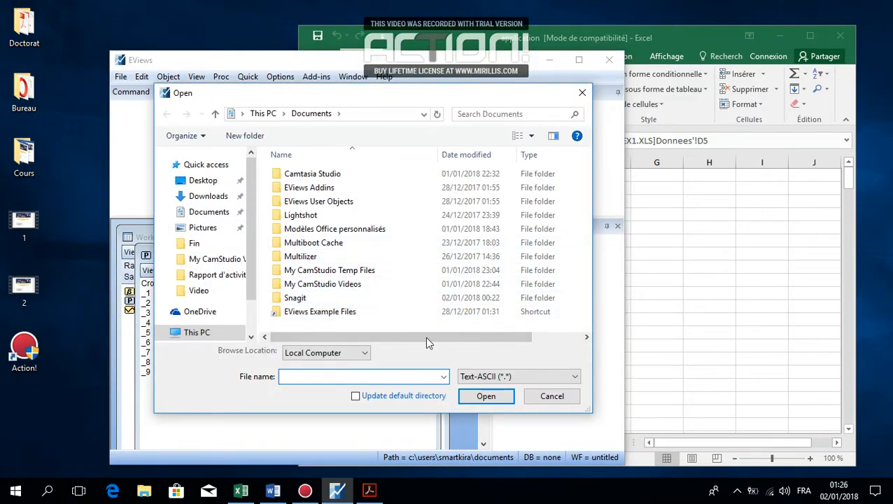
click(221, 183)
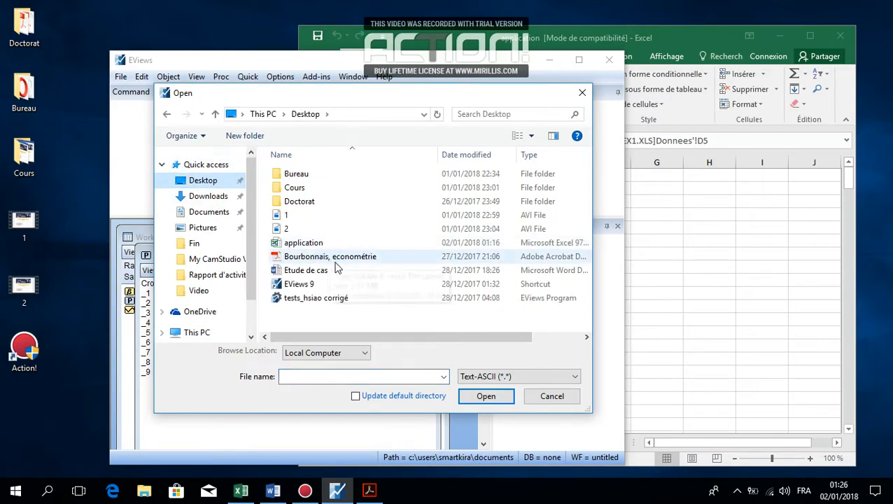
click(308, 243)
click(484, 397)
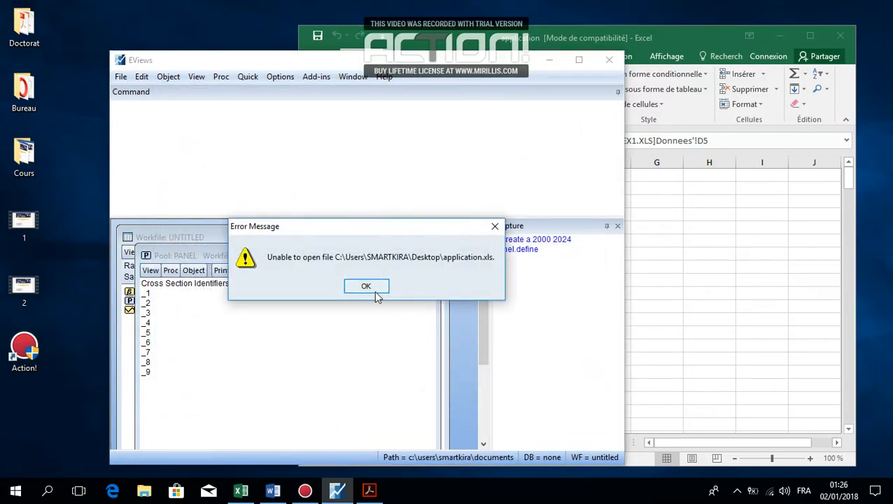
click(366, 286)
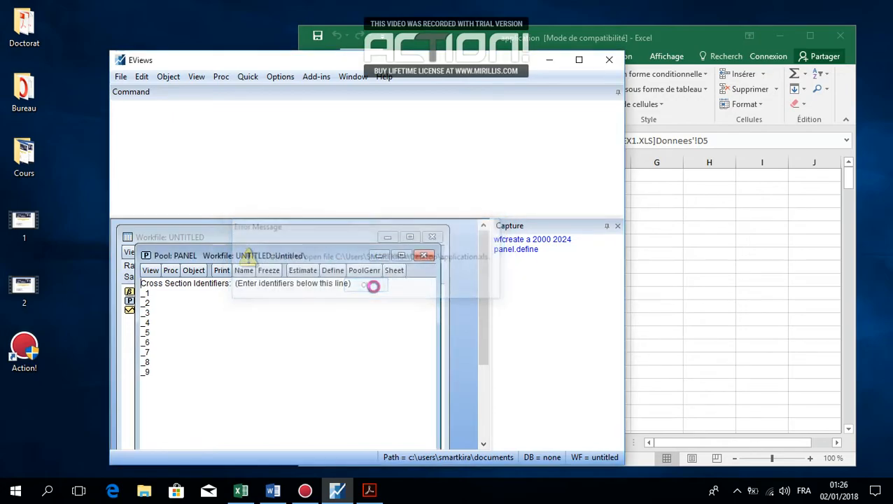
- Start the pool data import again for the panel pool, and switch to the application workbook in Excel
click(168, 78)
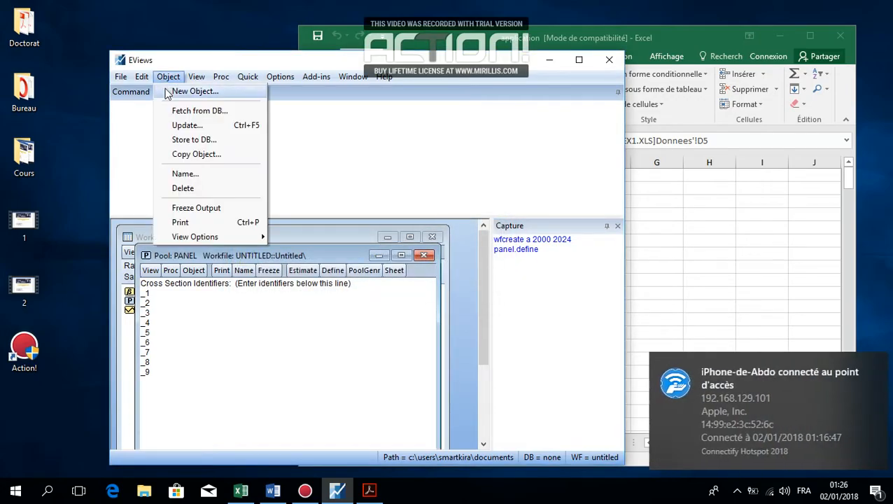
mouse_move(143, 77)
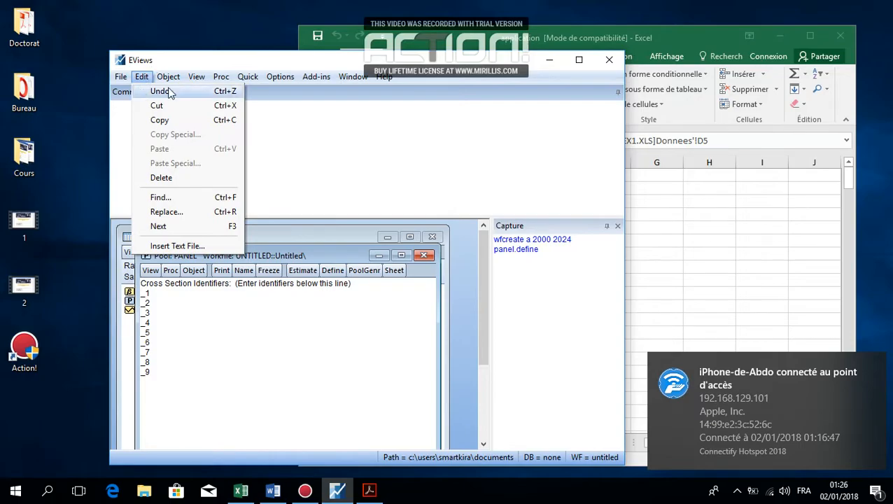
mouse_move(219, 77)
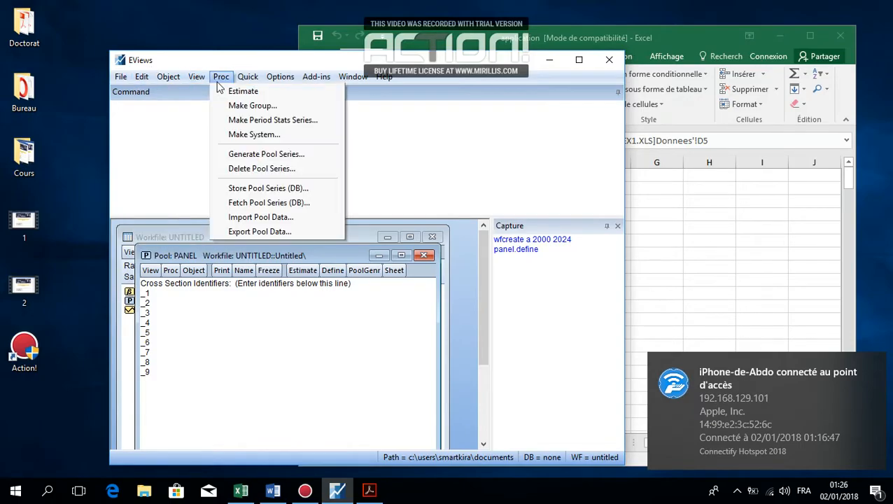
click(255, 221)
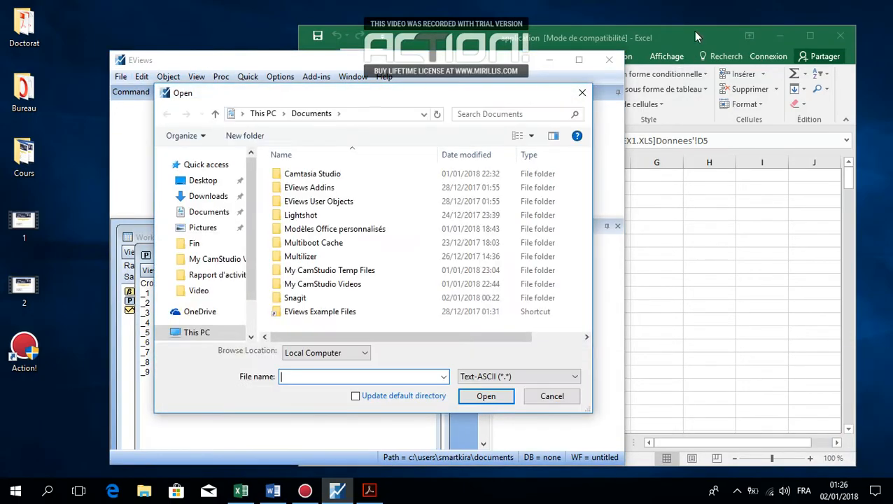
click(696, 32)
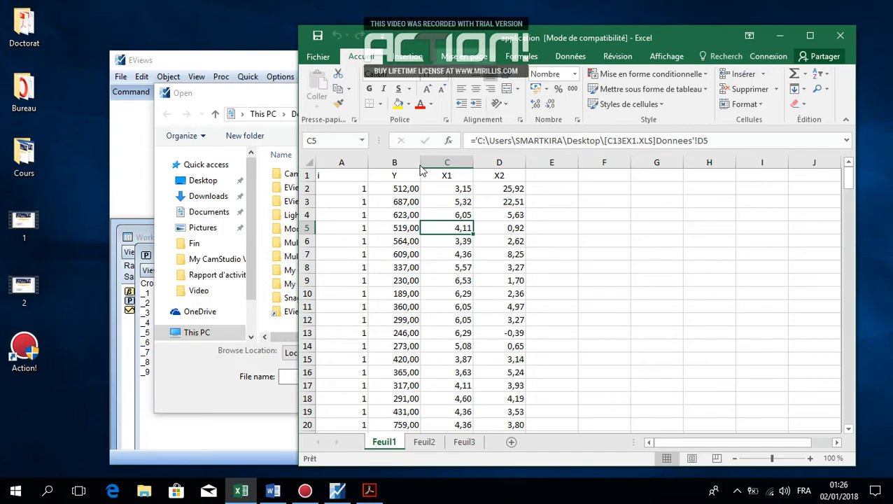
click(411, 203)
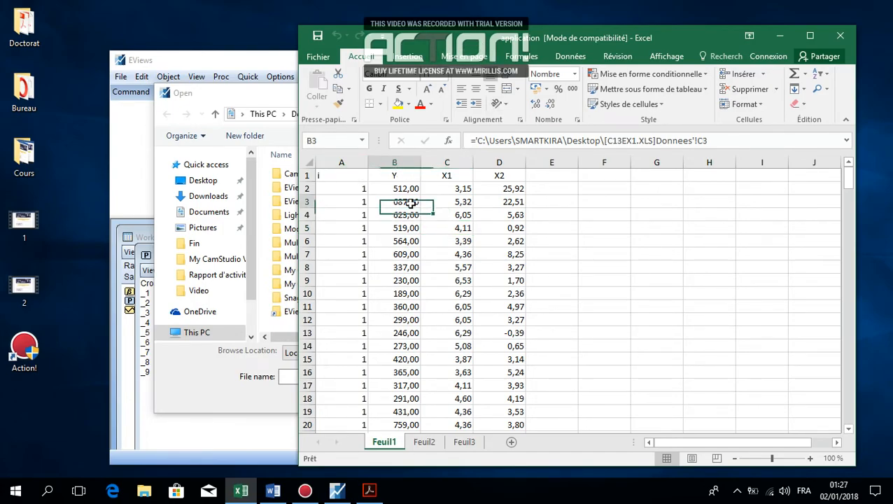
click(318, 57)
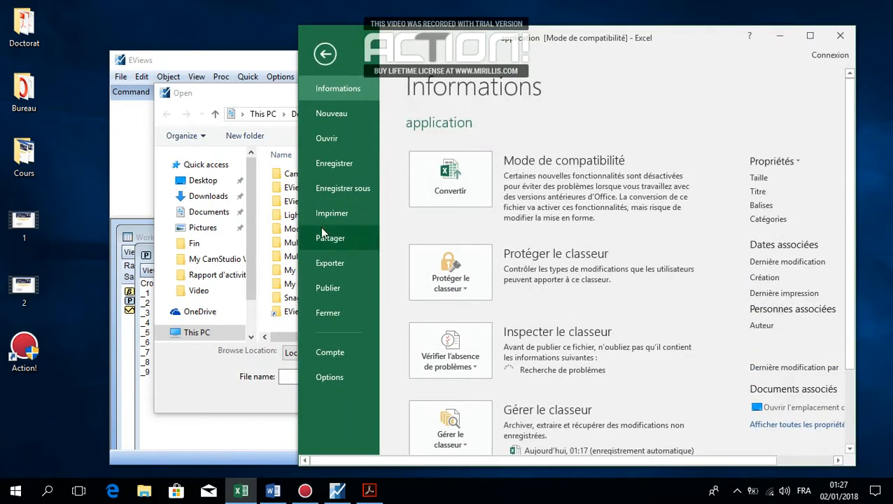
click(343, 190)
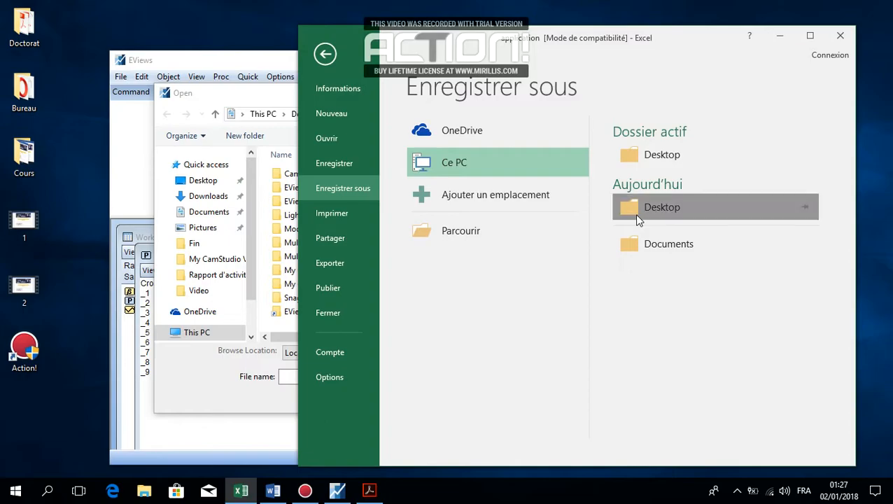
click(613, 214)
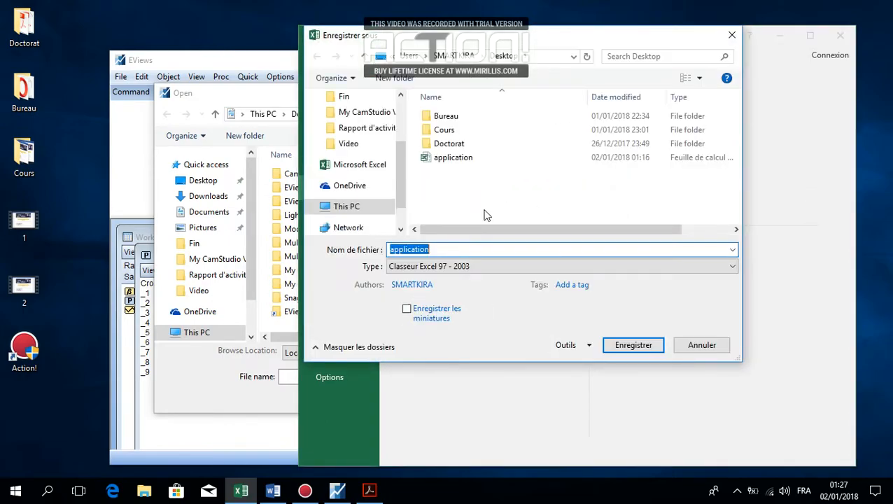
click(733, 266)
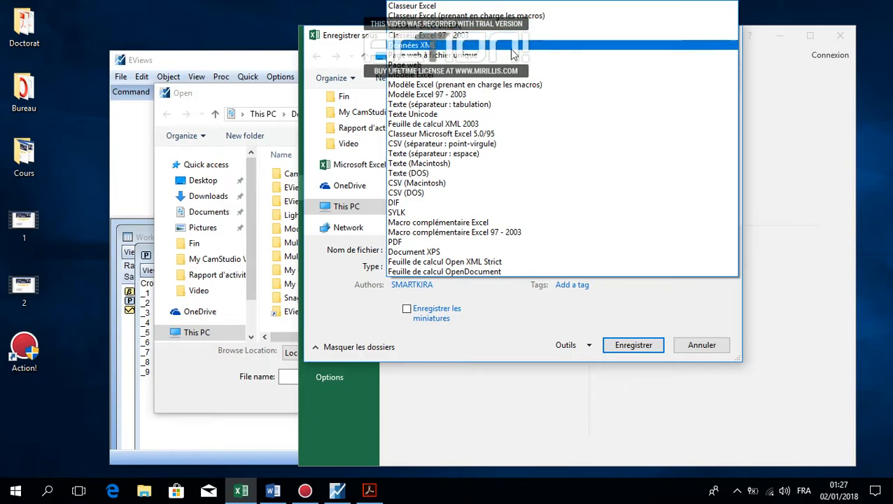
click(510, 45)
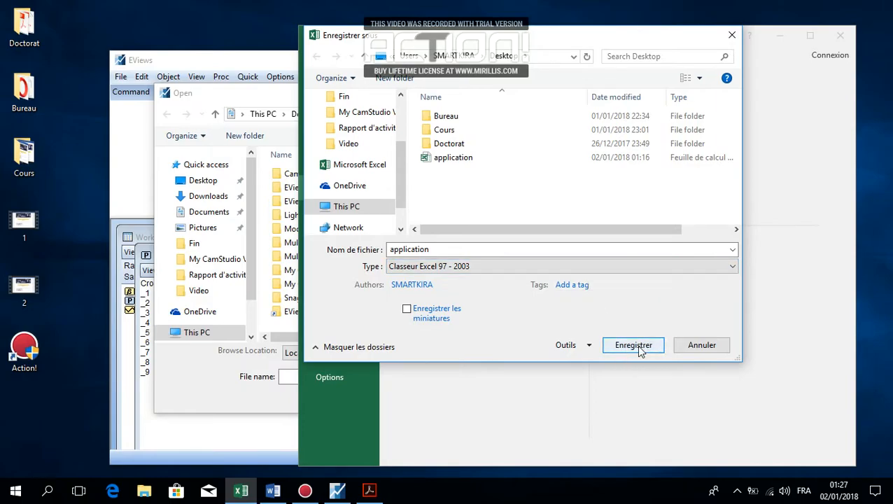
click(703, 347)
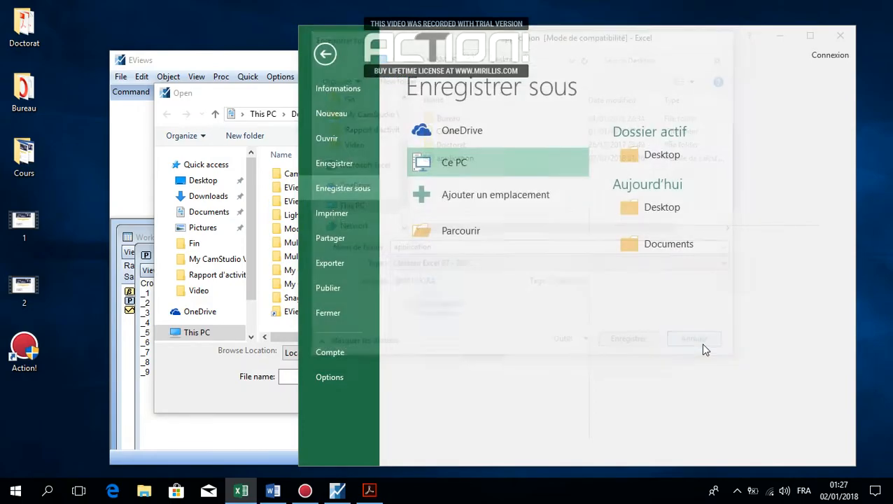
click(325, 56)
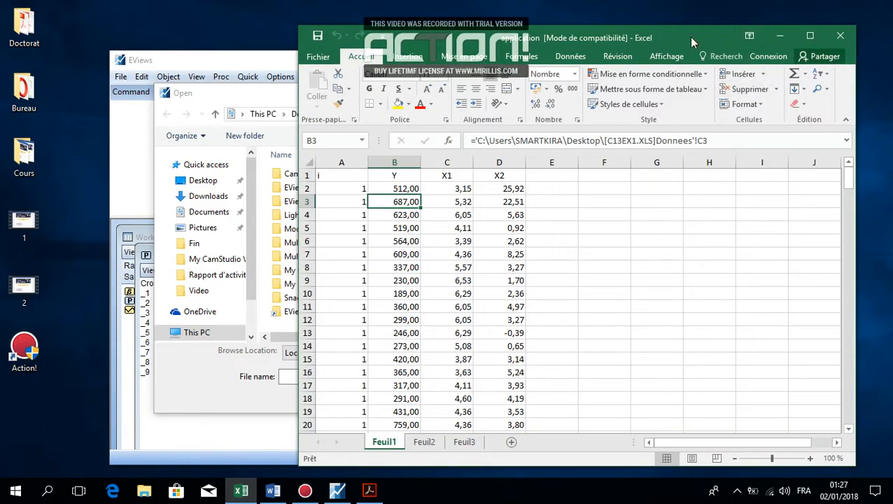
- Move the Excel window aside and close the application workbook
drag(691, 39, 521, 98)
click(675, 101)
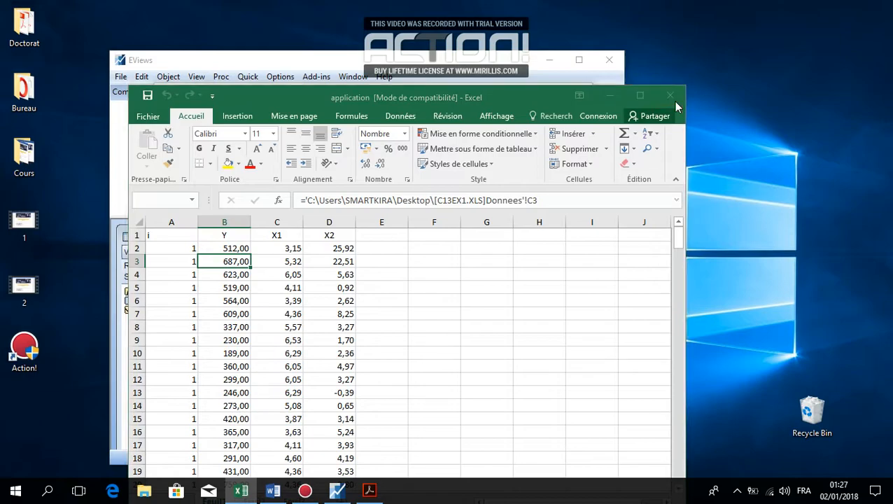
click(456, 271)
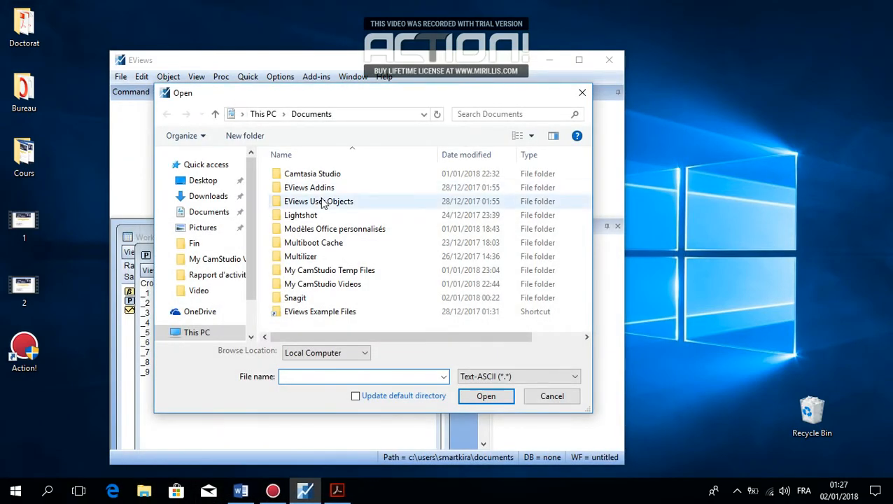
- Choose the application workbook on the Desktop as the source file for the pool data import in EViews
click(226, 185)
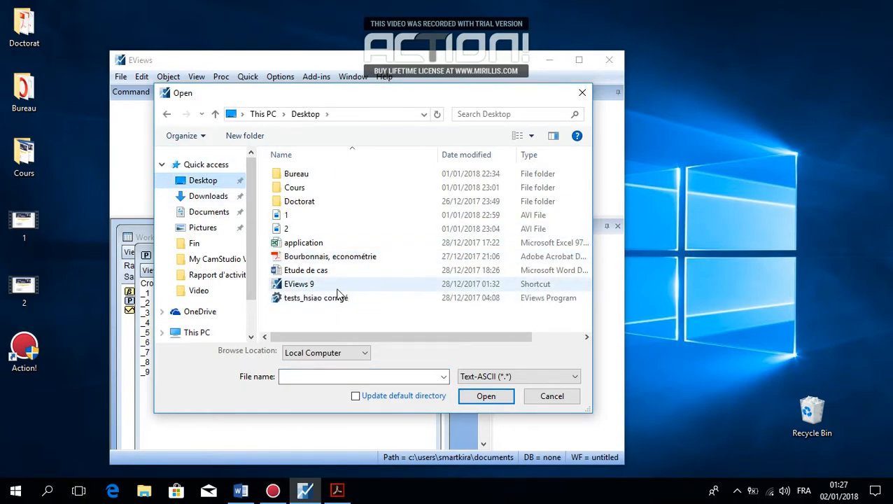
click(310, 243)
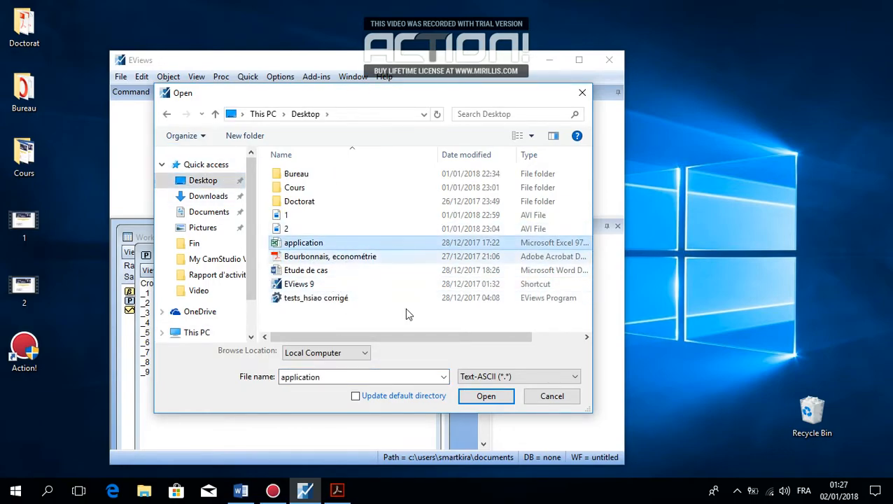
click(485, 396)
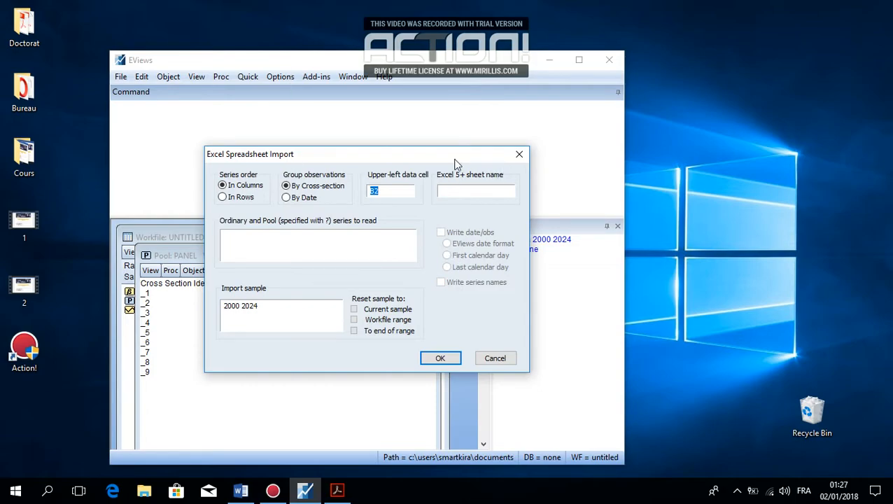
drag(419, 150, 418, 194)
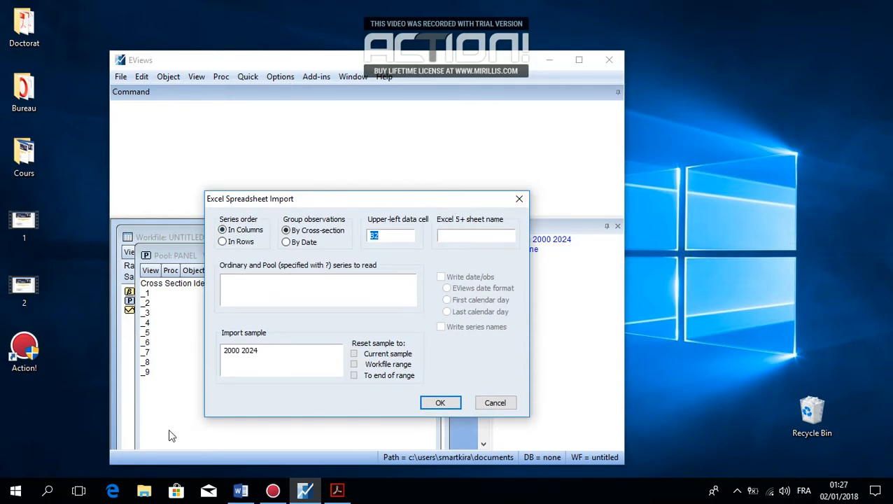
- Open the application workbook from the Desktop folder in File Explorer and minimize the Explorer window
click(145, 493)
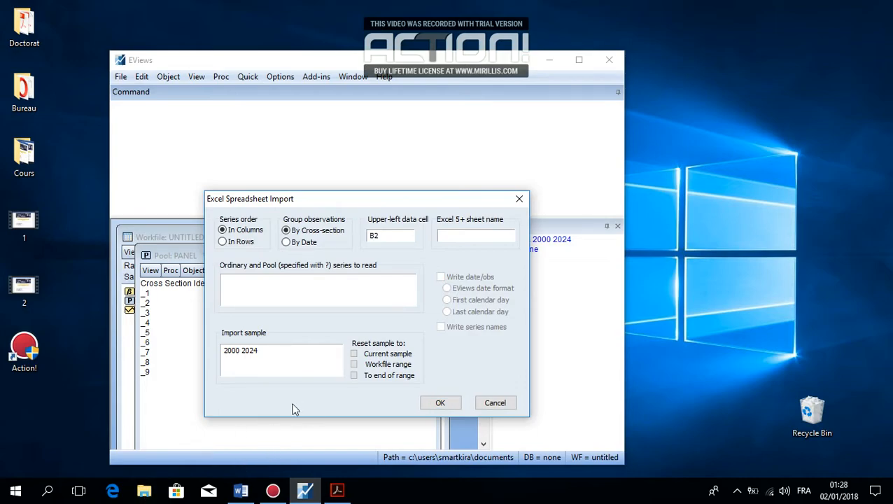
double_click(384, 236)
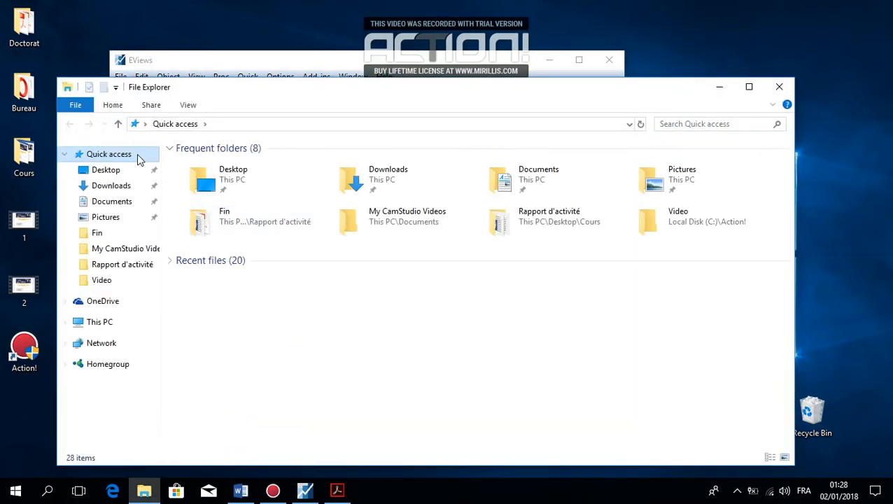
click(132, 172)
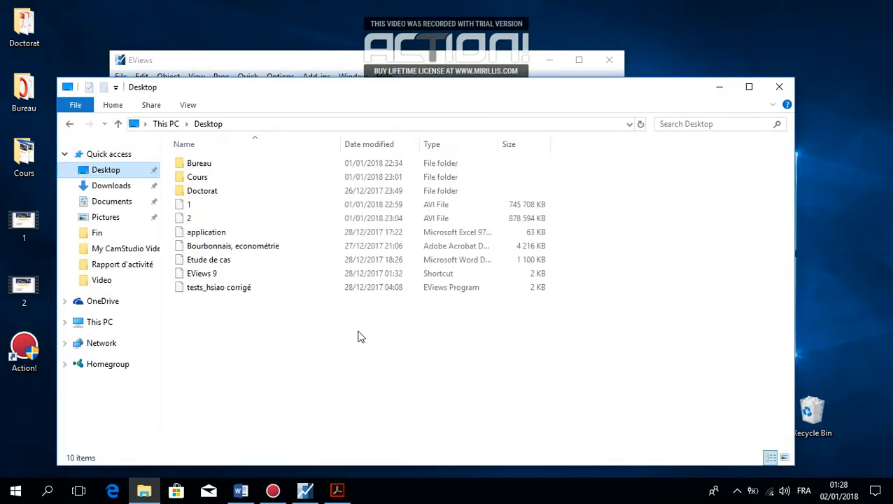
double_click(212, 235)
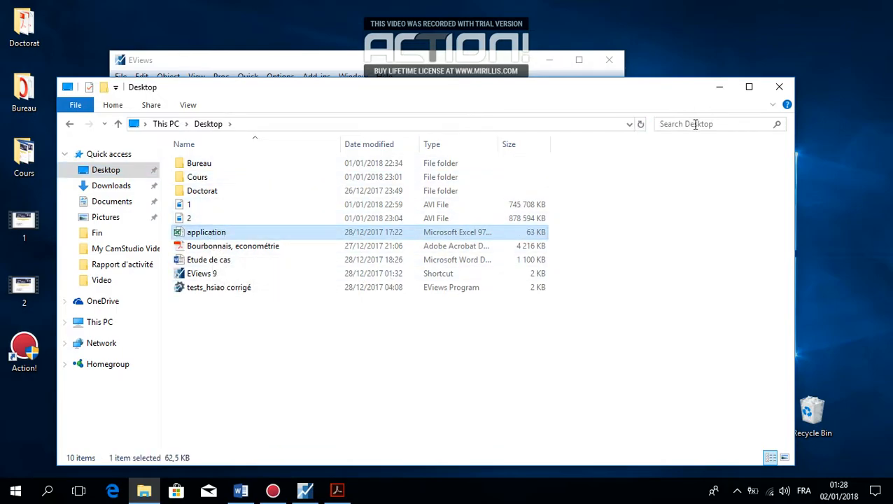
click(717, 89)
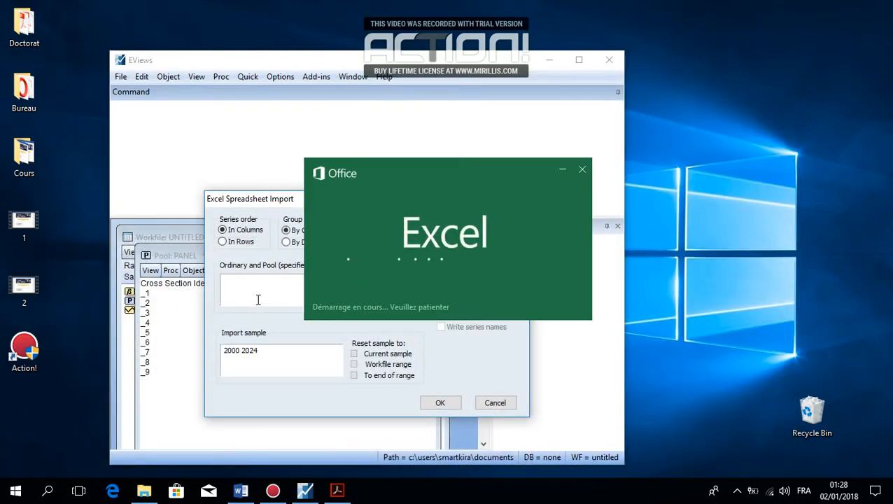
- Specify Y? X1? X2? as the pool series to read in the EViews import, opening the application workbook as read-only
click(258, 299)
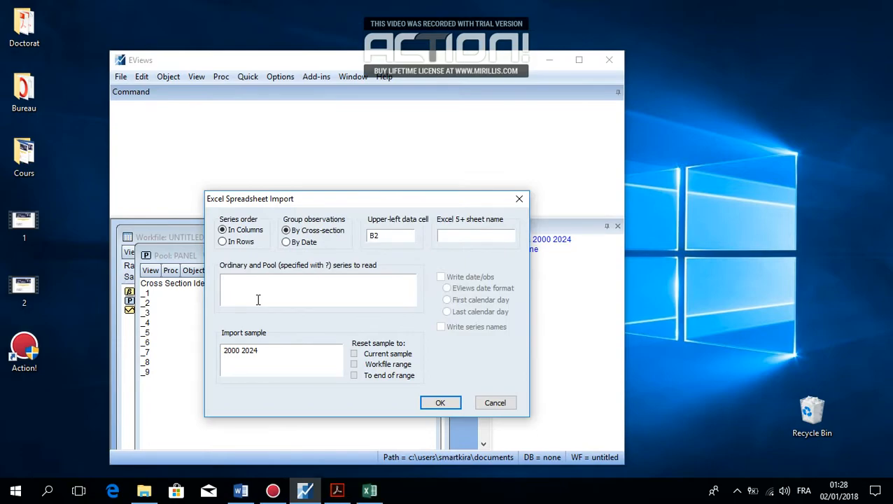
text(Y?)
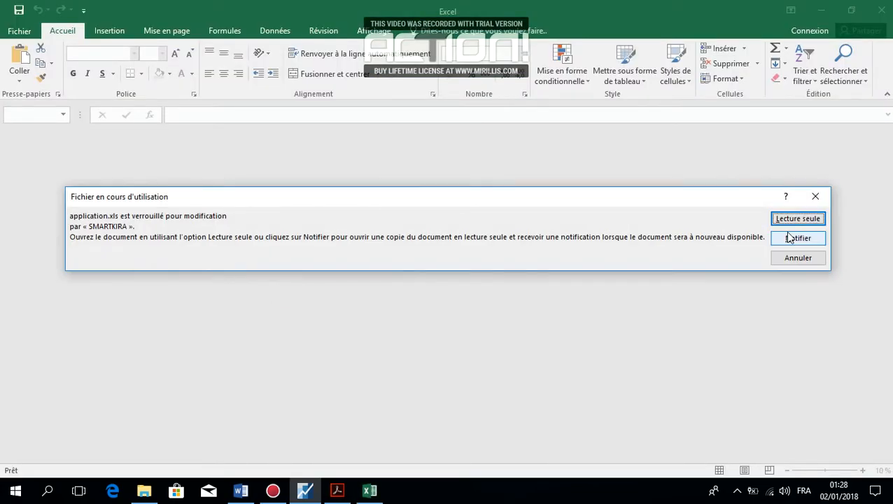
click(788, 219)
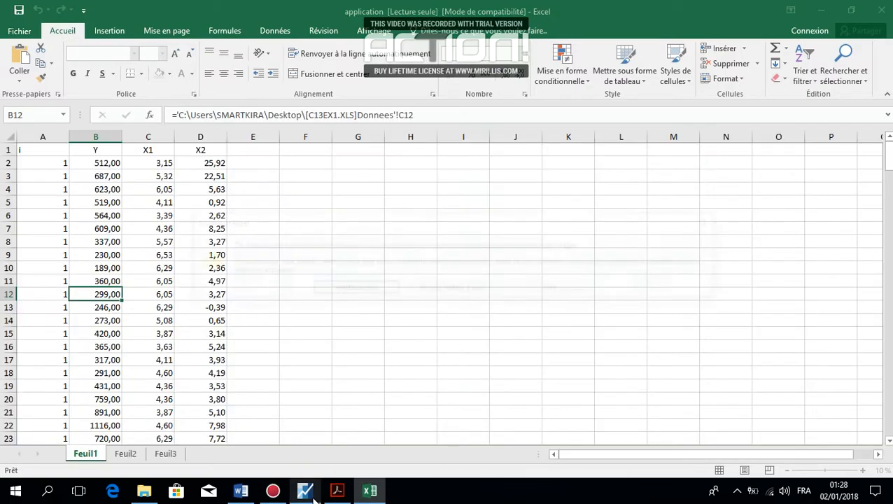
click(313, 494)
text(X1)
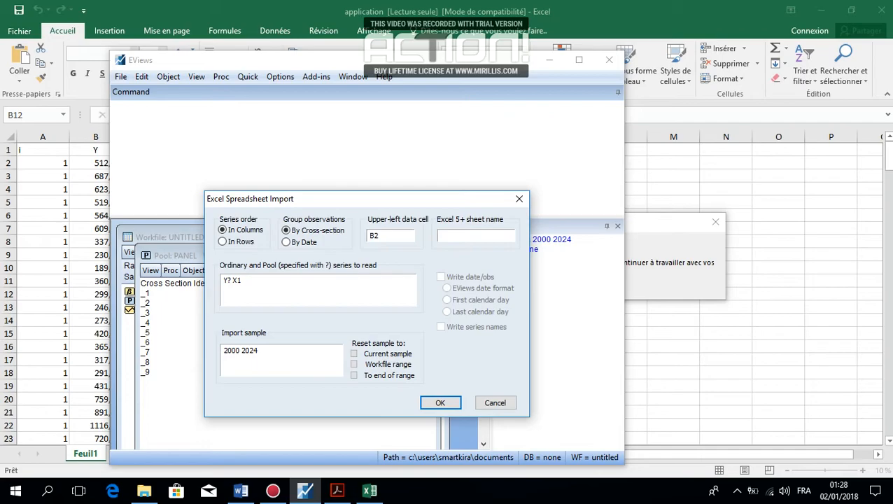
text(? X2?)
- Switch to the read-only application workbook in Excel and dismiss the external links prompt
click(668, 235)
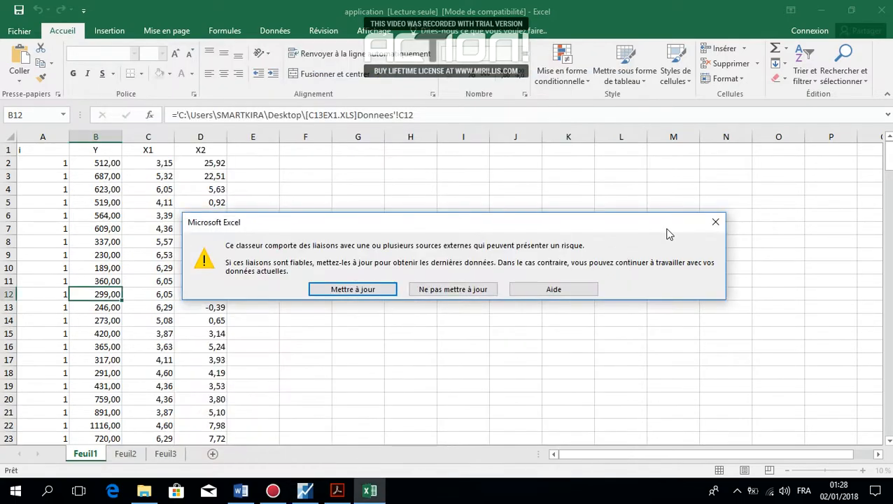
click(715, 222)
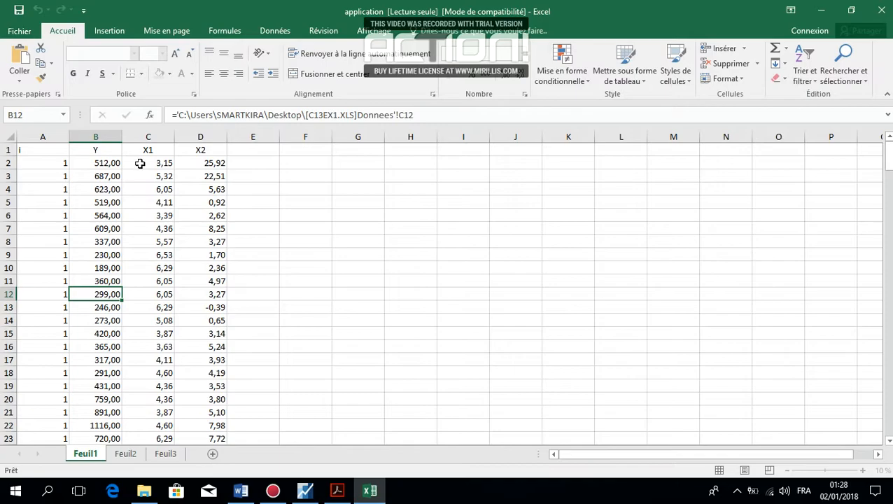
- Highlight the first Y value in cell B2 in yellow and check the Y header and first X1 value
click(163, 164)
click(103, 162)
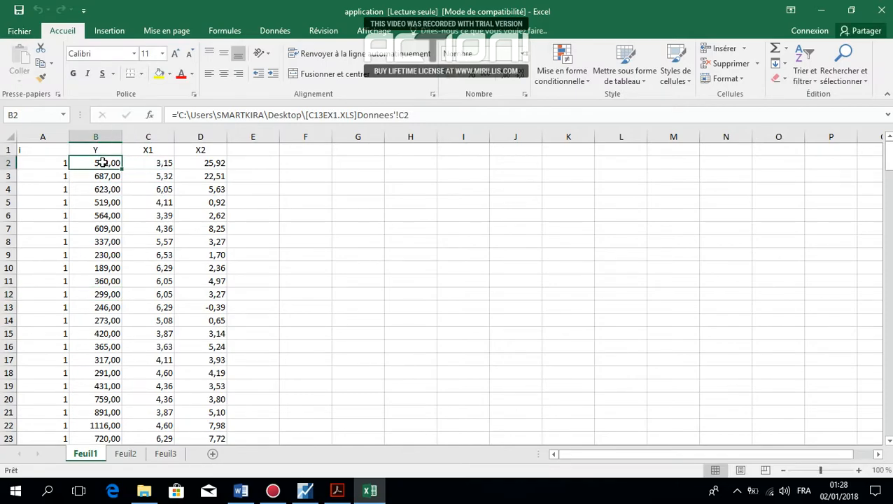
click(159, 74)
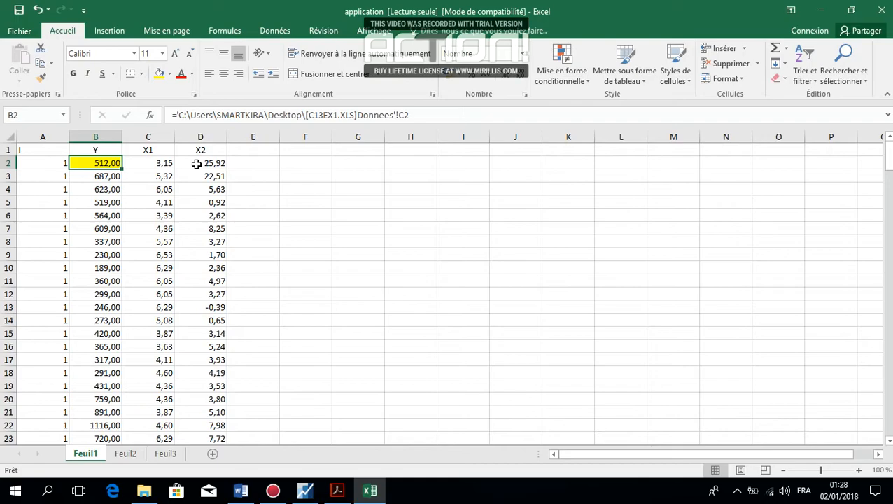
click(99, 151)
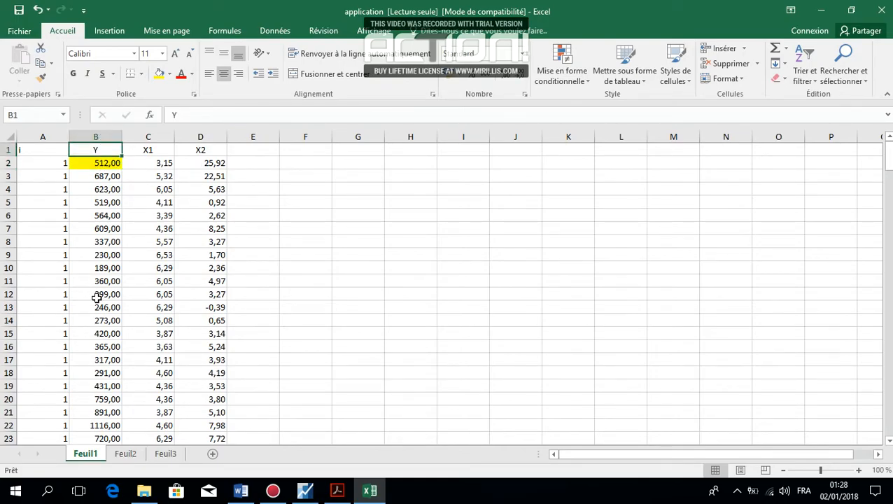
click(160, 163)
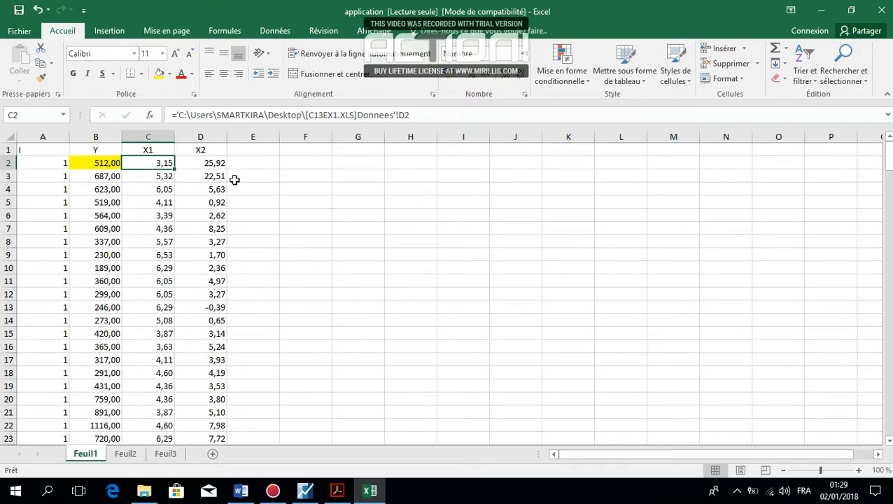
- Minimize the Excel workbook and run the EViews pool import of Y? X1? X2? with B2 as upper-left data cell
double_click(710, 21)
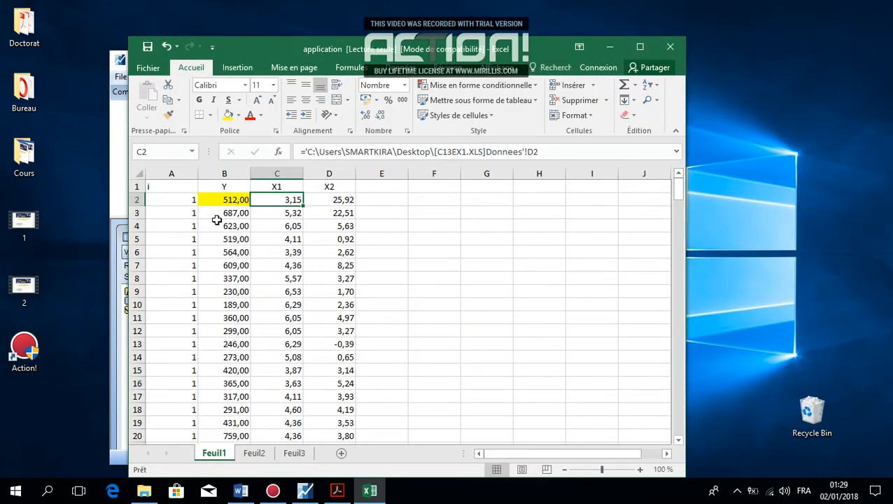
click(608, 48)
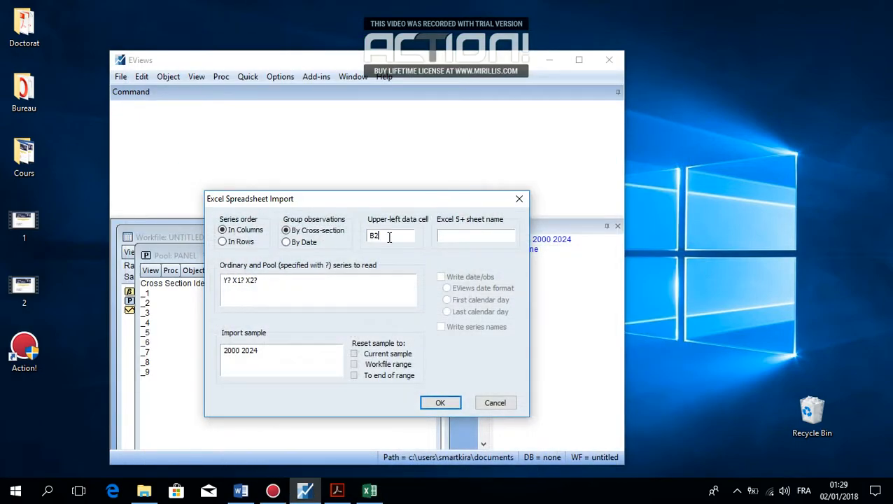
click(441, 402)
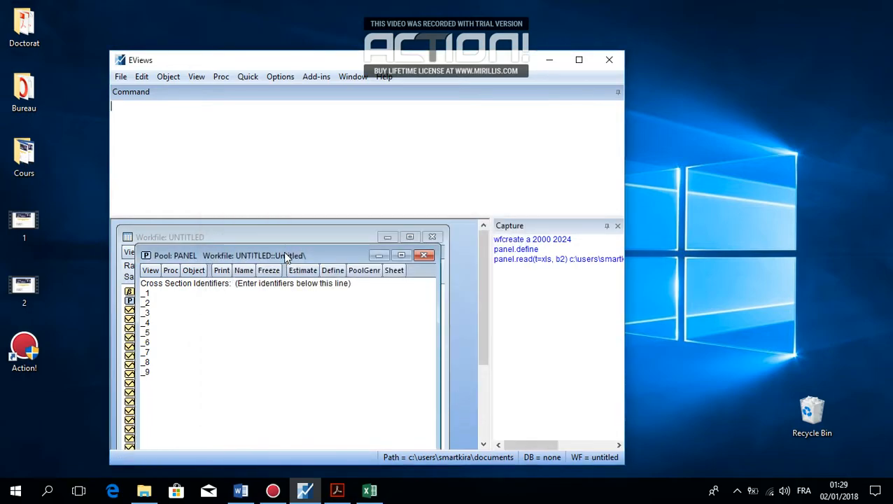
- Shift the PANEL pool window aside to check the imported series in the workfile, and close the pool
drag(285, 257, 436, 296)
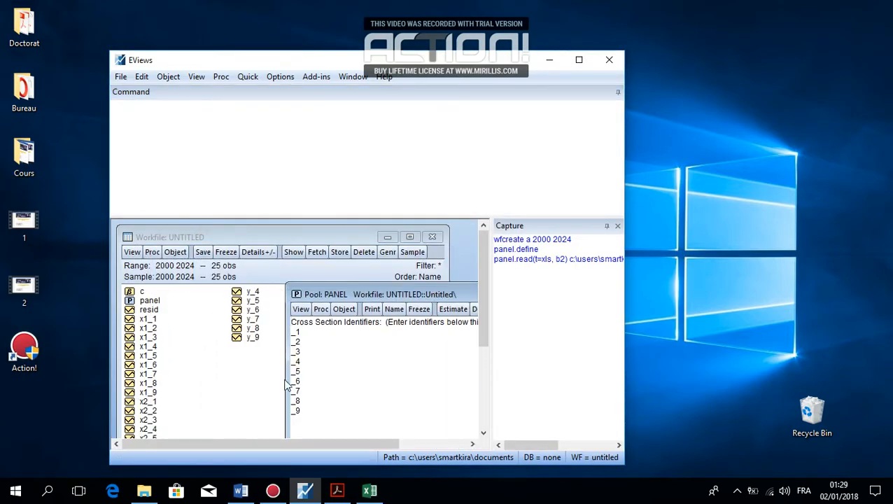
drag(355, 293, 222, 270)
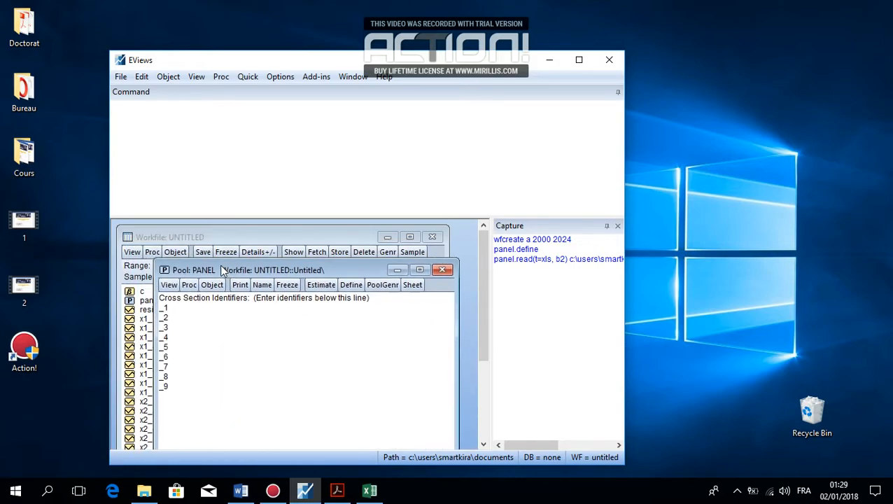
click(443, 270)
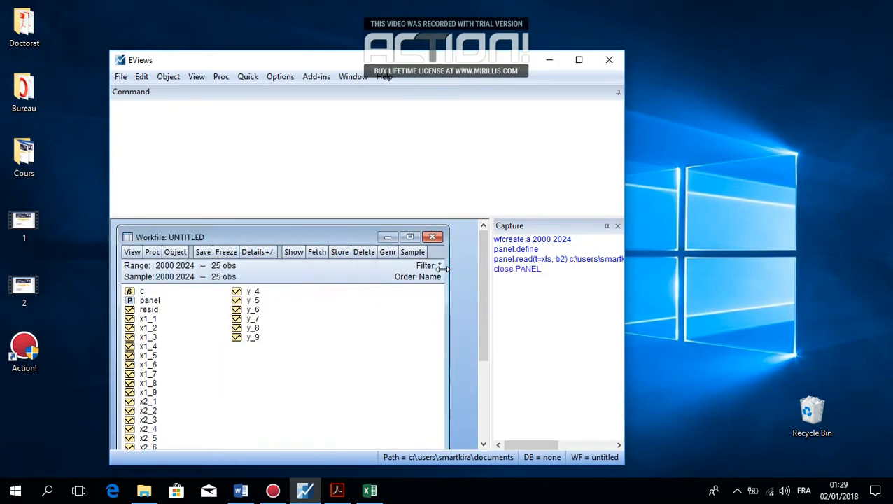
- Open the program file tests_hsiao corrigé from the Desktop
click(120, 77)
mouse_move(137, 106)
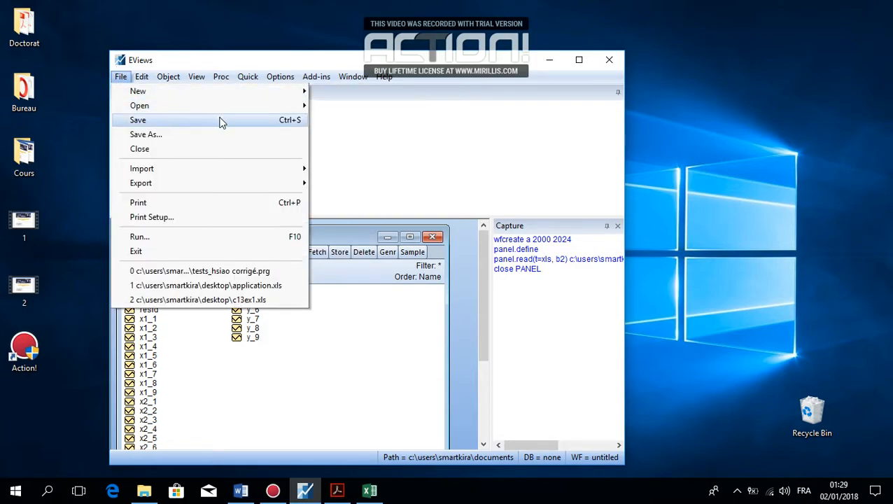
mouse_move(303, 111)
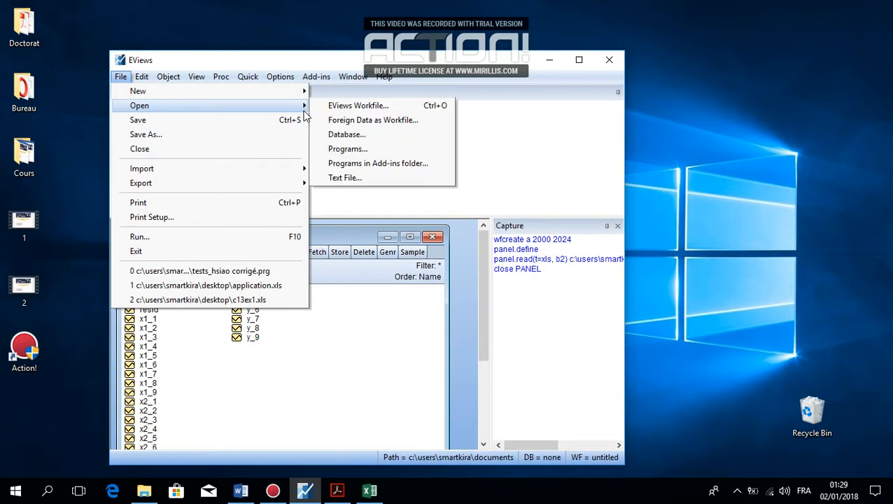
click(347, 147)
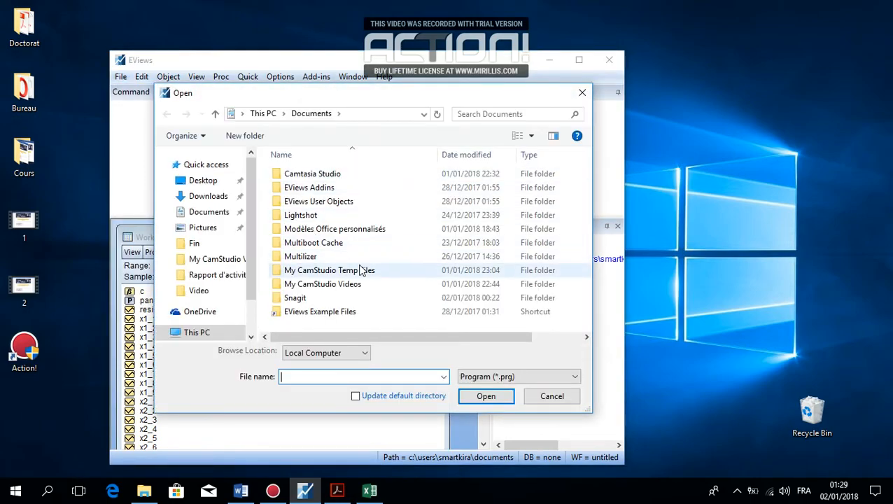
click(210, 182)
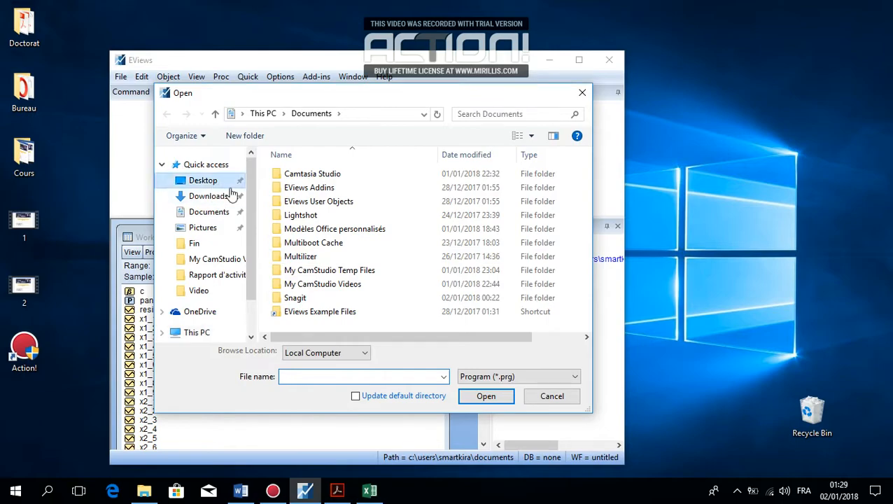
click(329, 218)
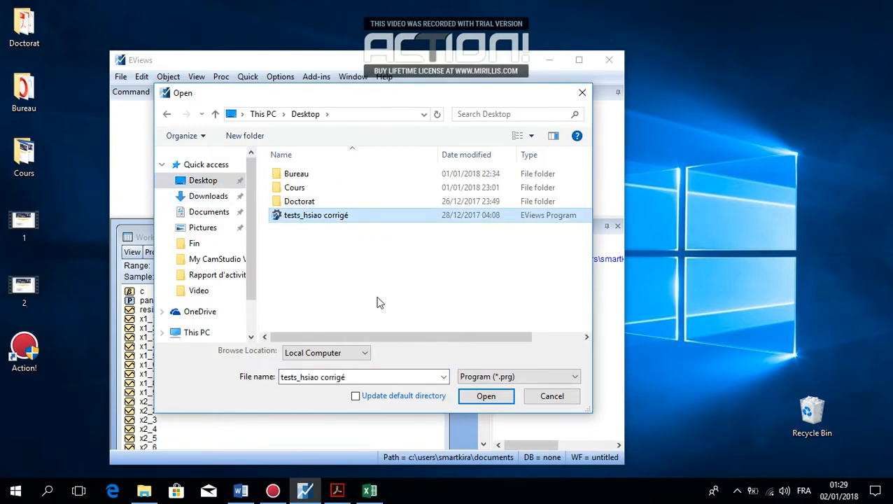
click(486, 396)
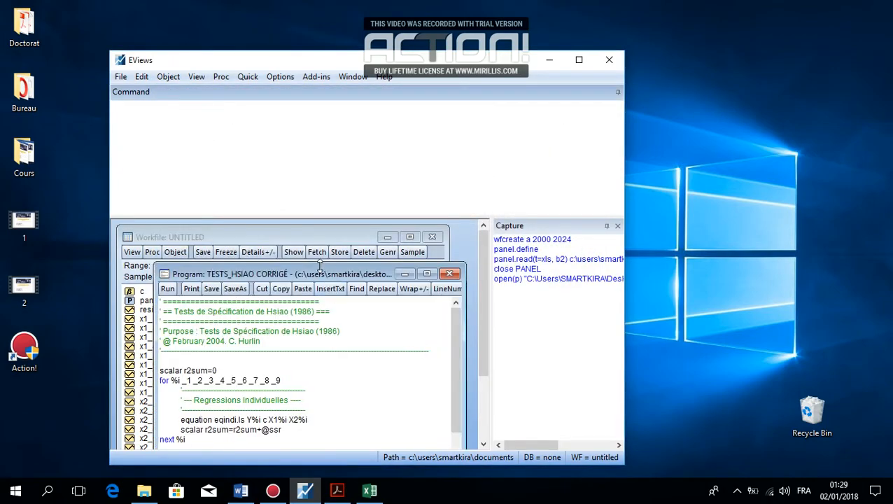
- Reposition the EViews and program windows and examine the individuals _1 to _9 listed in the for %i loop
drag(401, 63, 400, 40)
drag(363, 246, 365, 213)
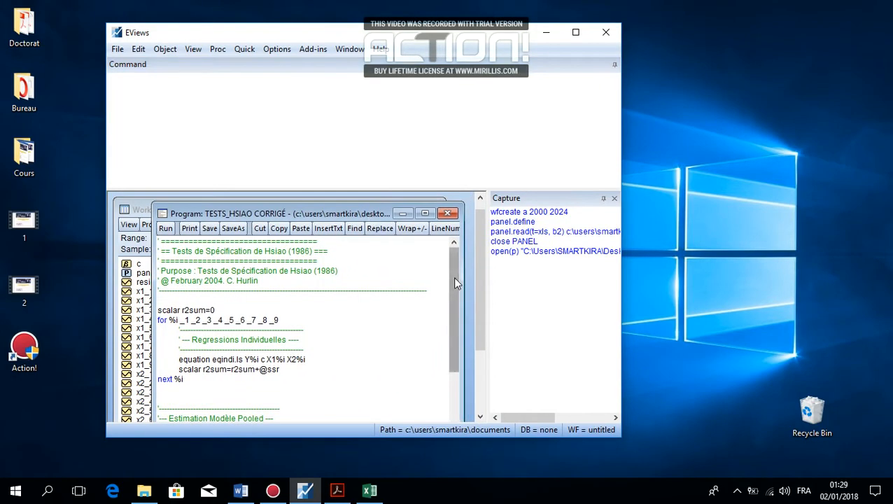
drag(455, 283, 459, 375)
drag(458, 325, 454, 270)
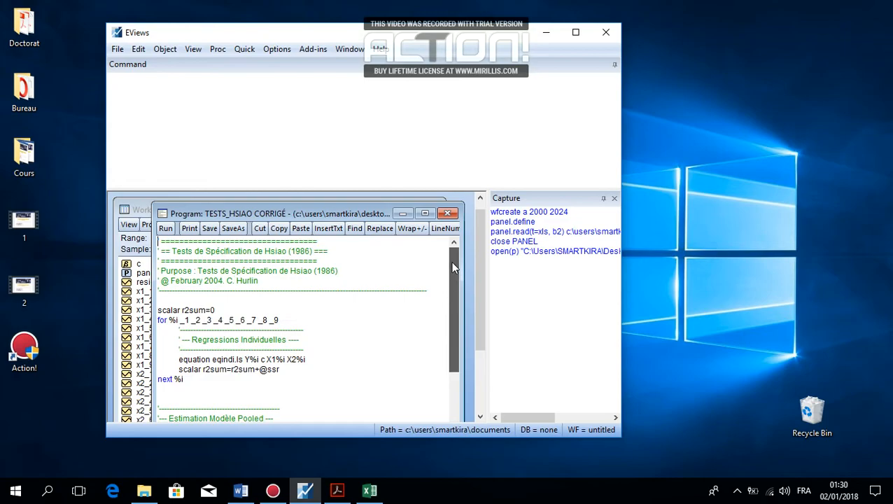
drag(291, 319, 156, 321)
click(270, 327)
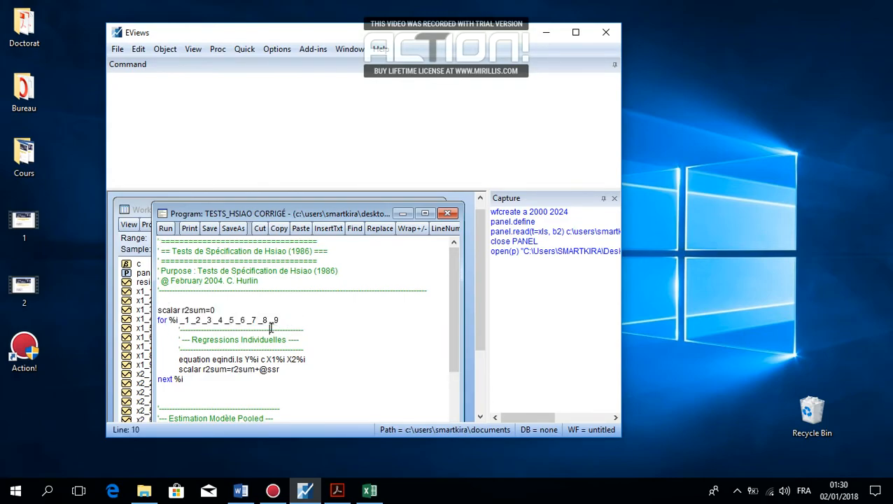
drag(279, 321, 253, 319)
click(280, 328)
- Examine the variables in the eqindi.ls individual regression and in the panel.ls lines of the pooled and EI models
drag(455, 337, 454, 349)
drag(176, 315, 245, 315)
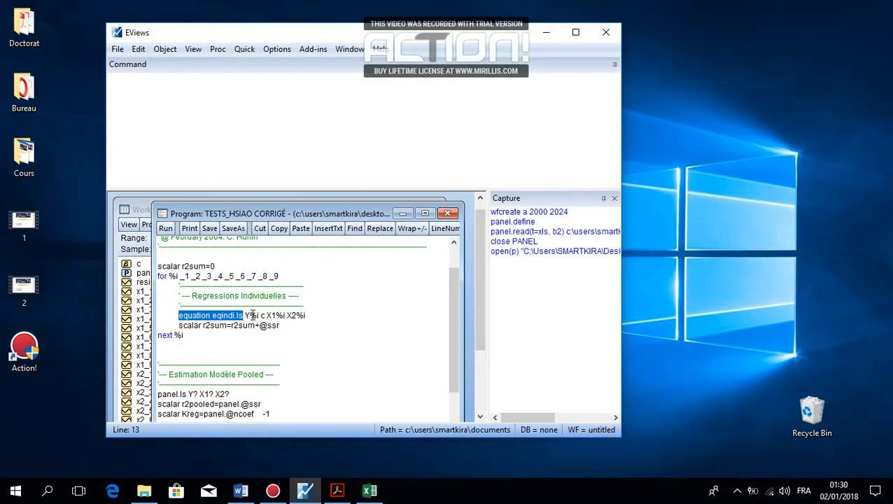
click(250, 314)
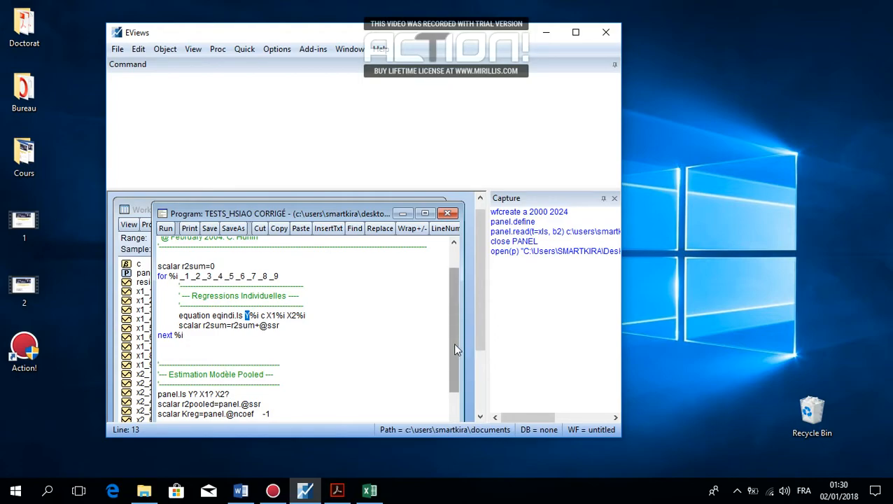
drag(453, 339, 454, 374)
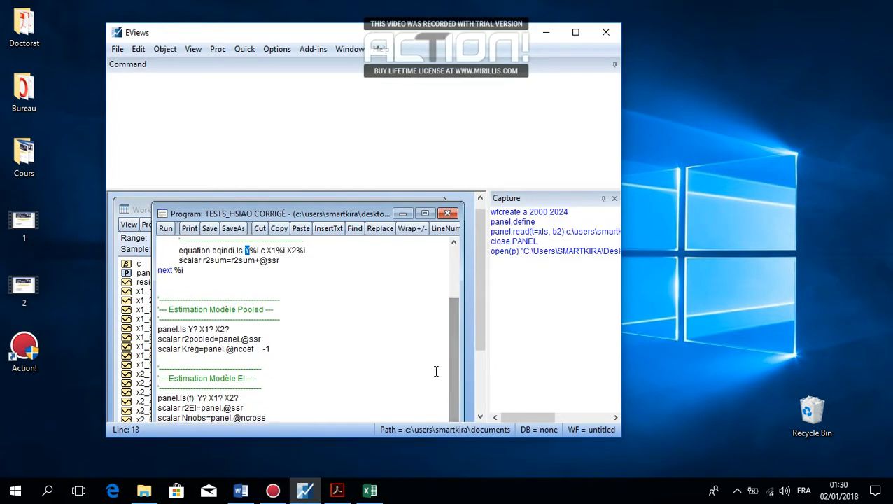
drag(167, 309, 275, 306)
drag(236, 327, 188, 328)
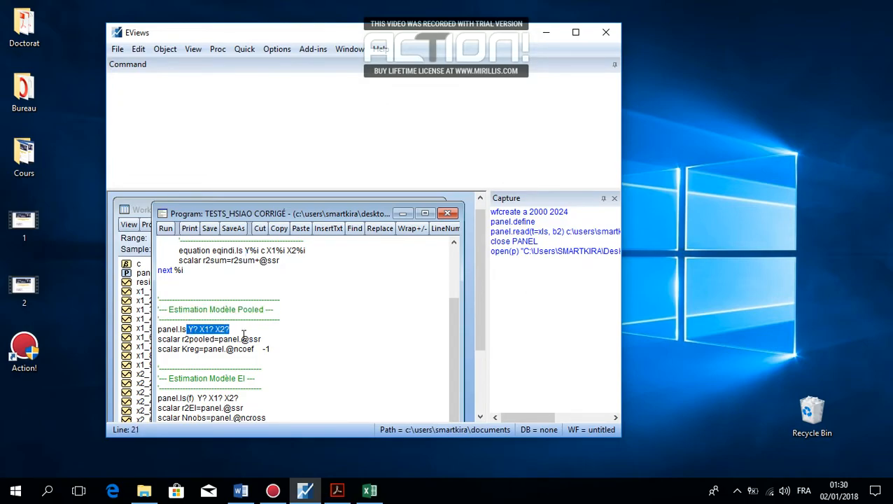
drag(455, 326, 452, 353)
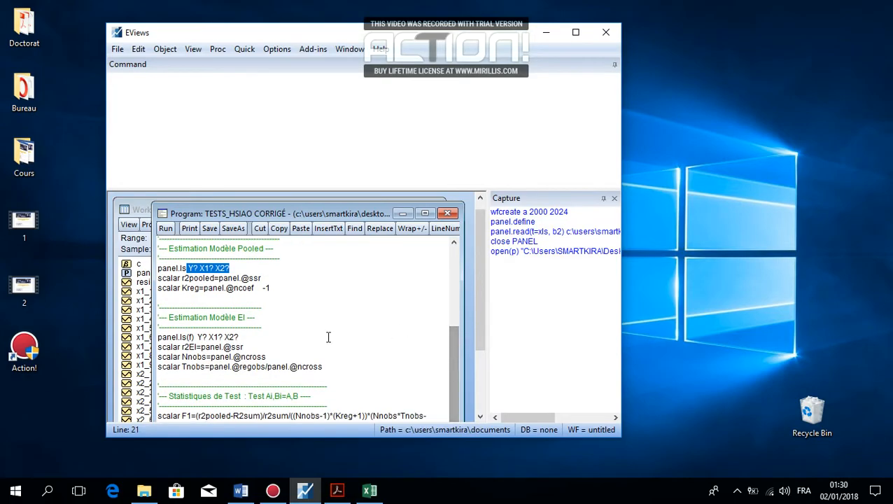
drag(169, 317, 252, 319)
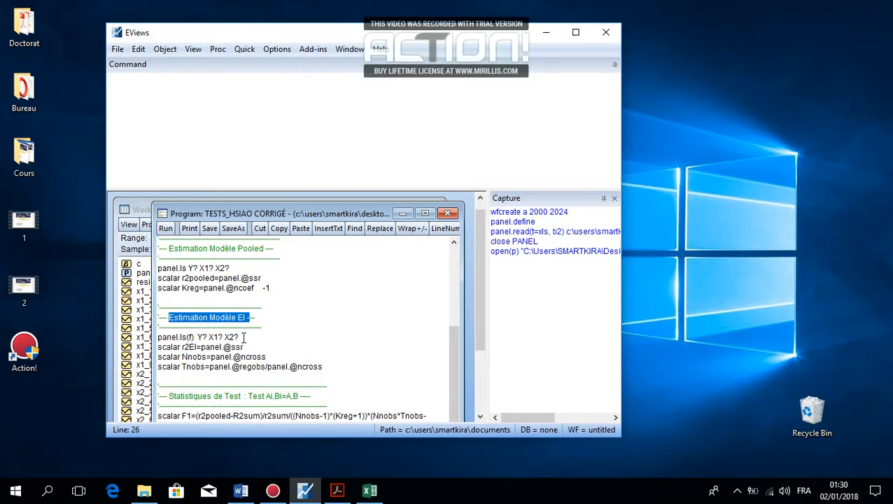
drag(239, 337, 197, 336)
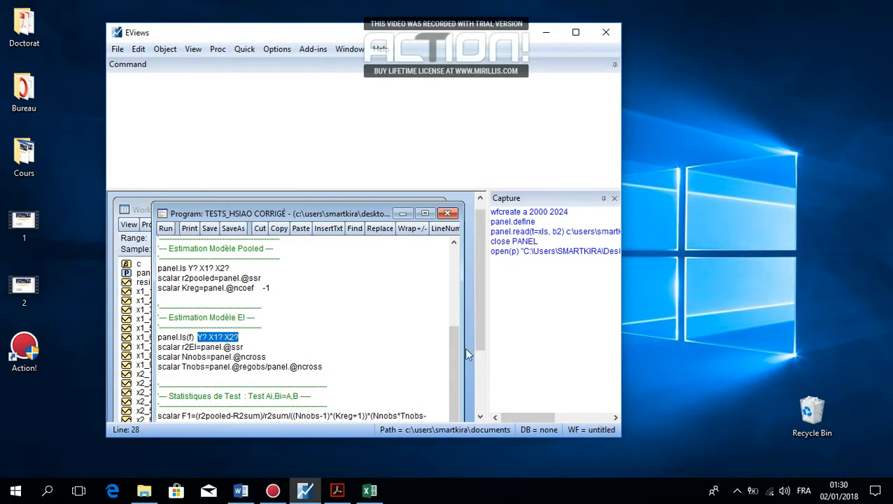
drag(452, 344, 457, 319)
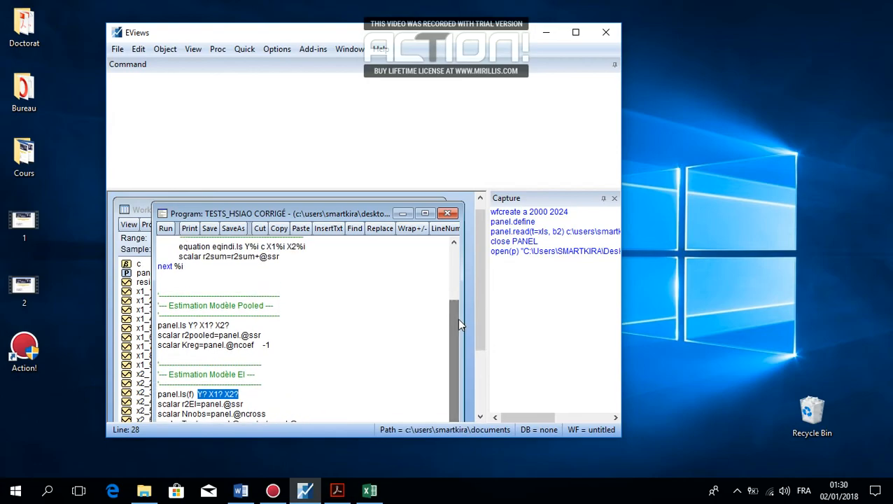
click(282, 346)
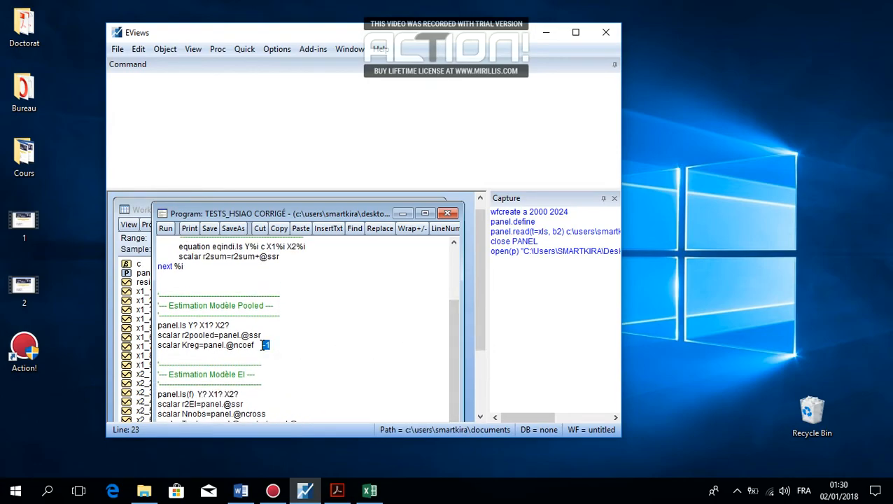
drag(271, 345, 262, 345)
- Run the Hsiao program with Version 4 compatible variable substitution enabled, and select the f1 scalar in the workfile
click(162, 228)
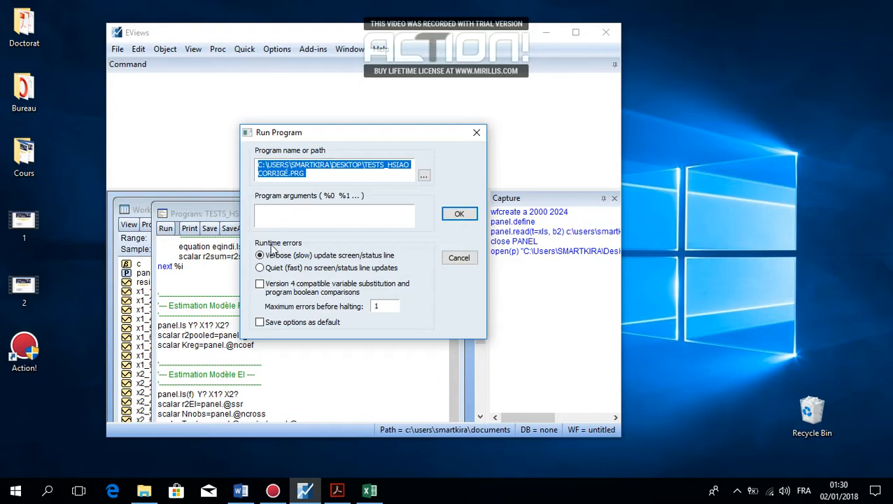
click(259, 286)
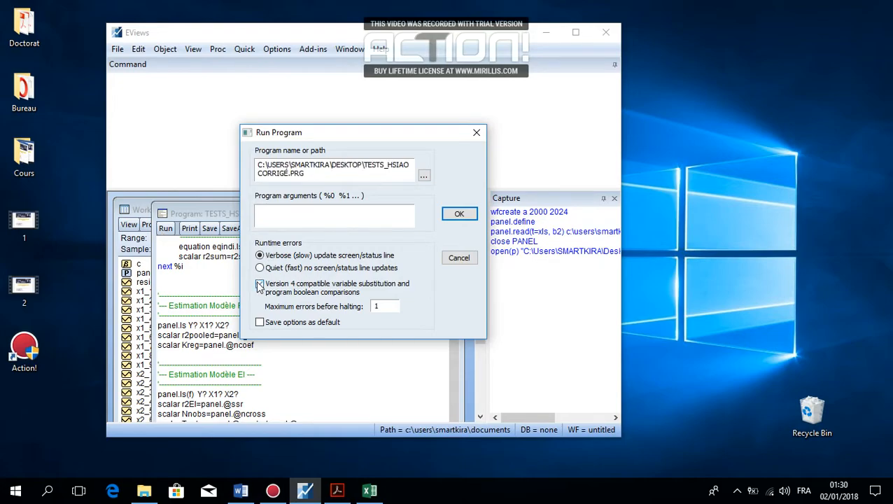
click(459, 214)
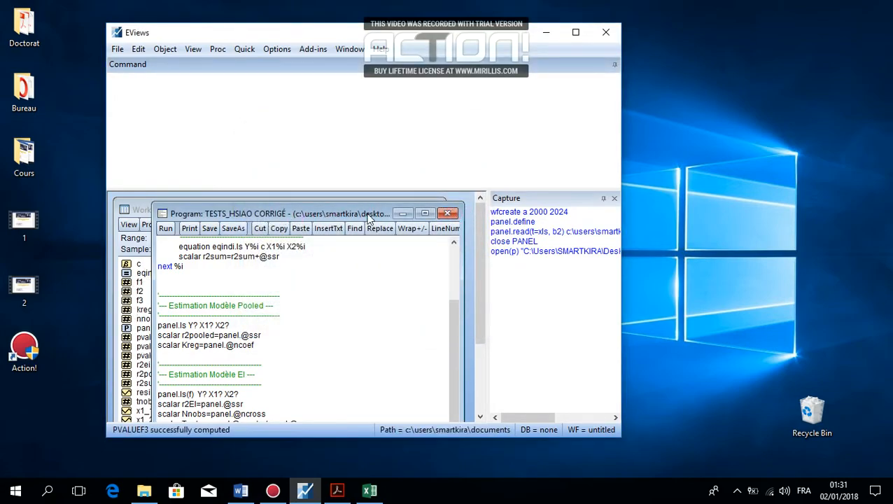
drag(275, 219, 437, 226)
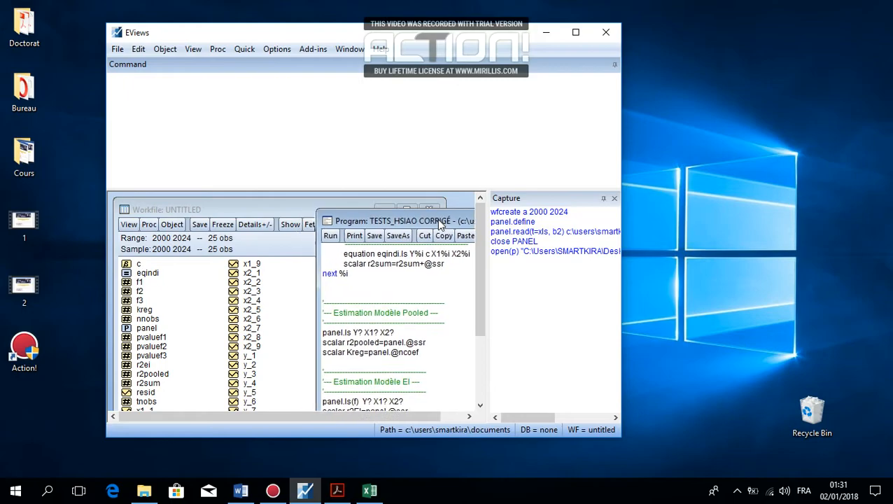
click(143, 282)
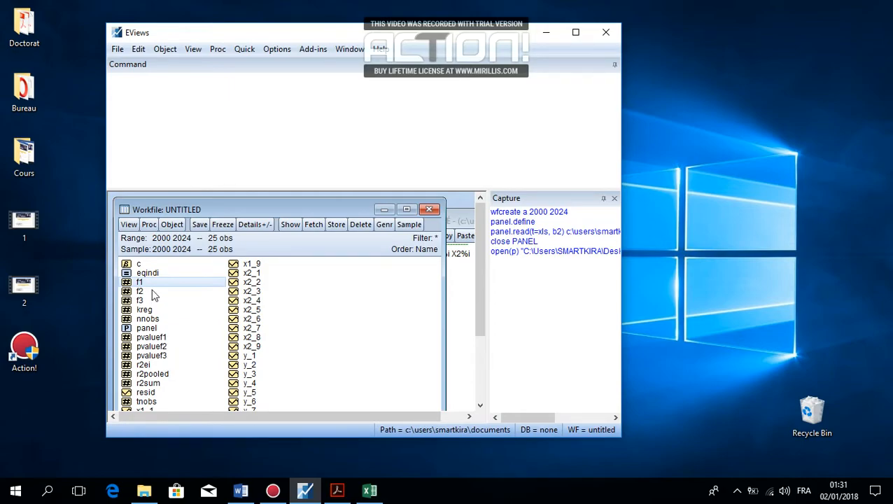
- Switch to the Etude de cas document in Word and maximize its window
click(245, 490)
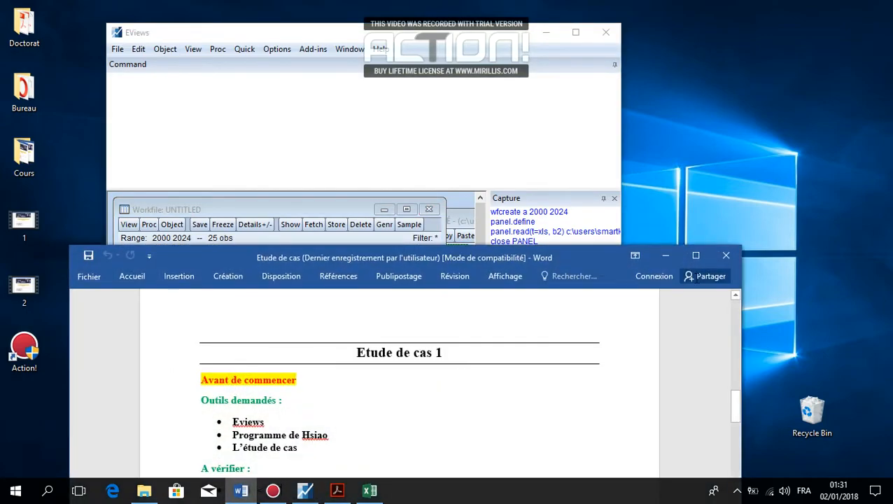
click(695, 255)
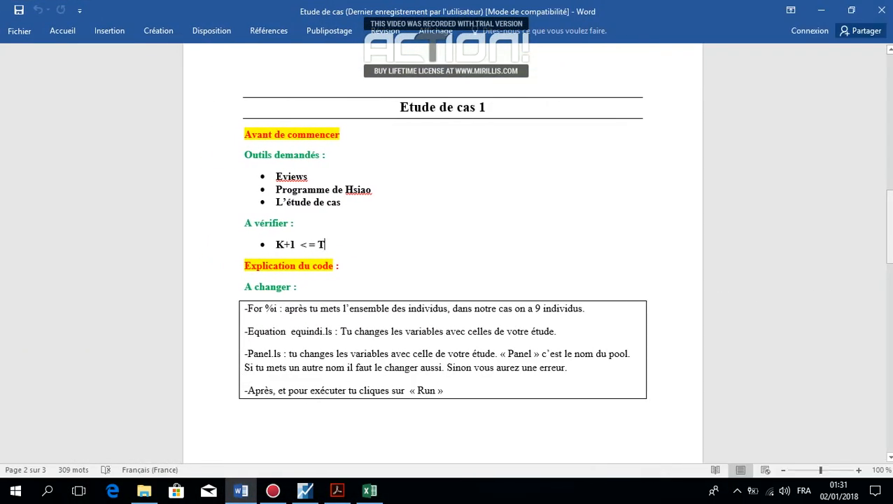
- Examine the Test 1 row of the Estimation du Modèle table, including its F-stat entry
scroll(443, 252, down, 7)
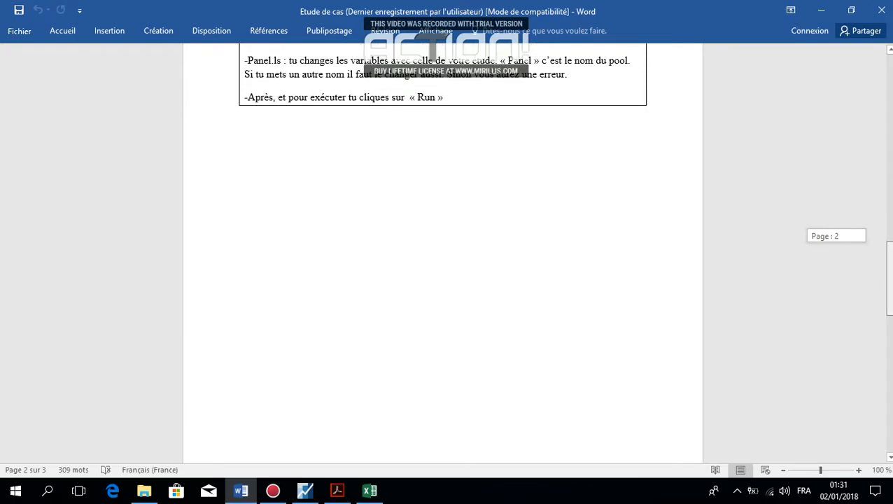
scroll(442, 252, down, 7)
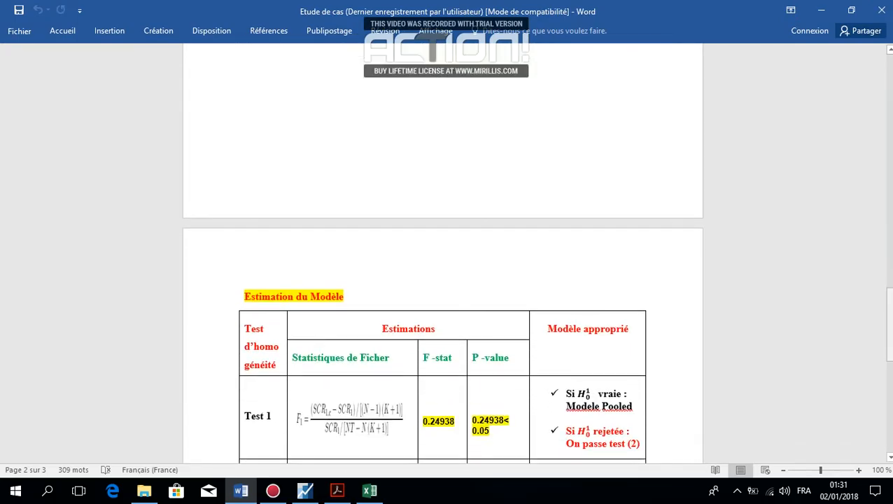
scroll(442, 262, down, 5)
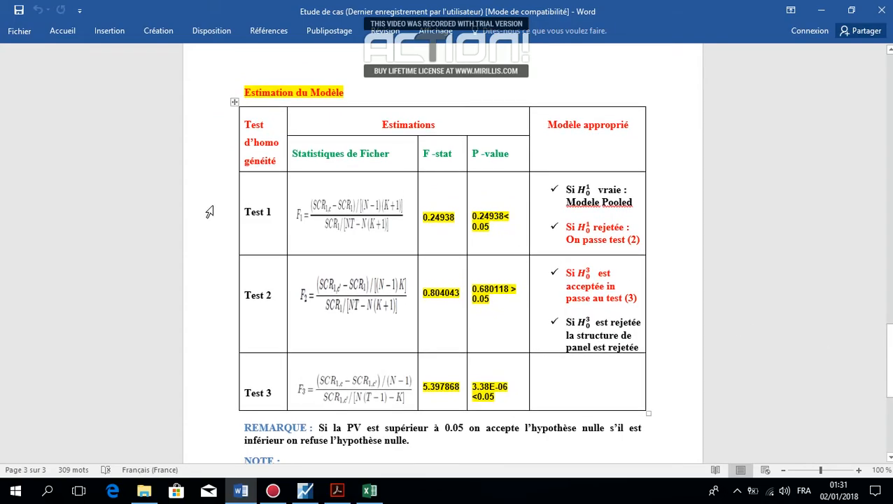
drag(274, 212, 239, 212)
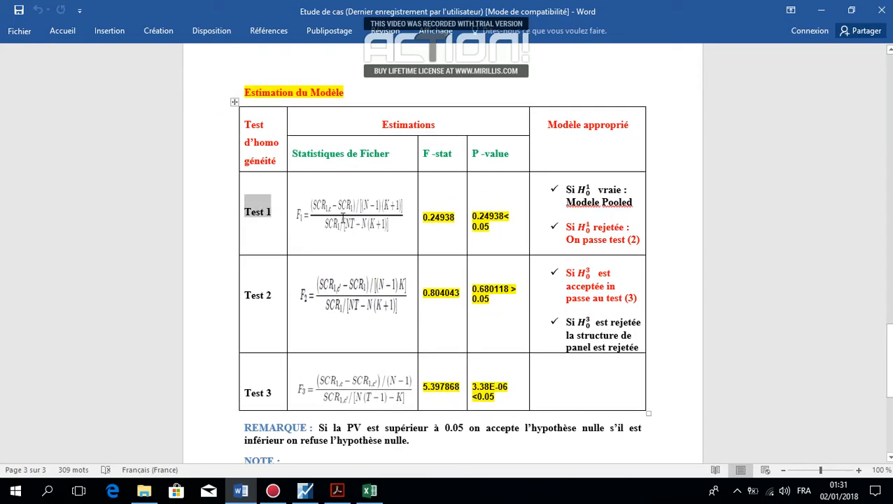
click(444, 219)
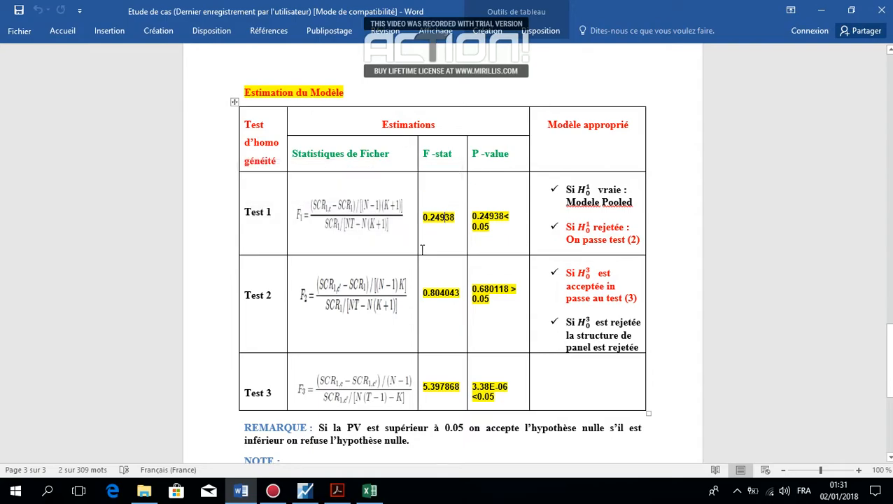
- Open the f1 scalar in the EViews workfile and compare it with the Test 1 F-stat entry in the Word table
click(305, 490)
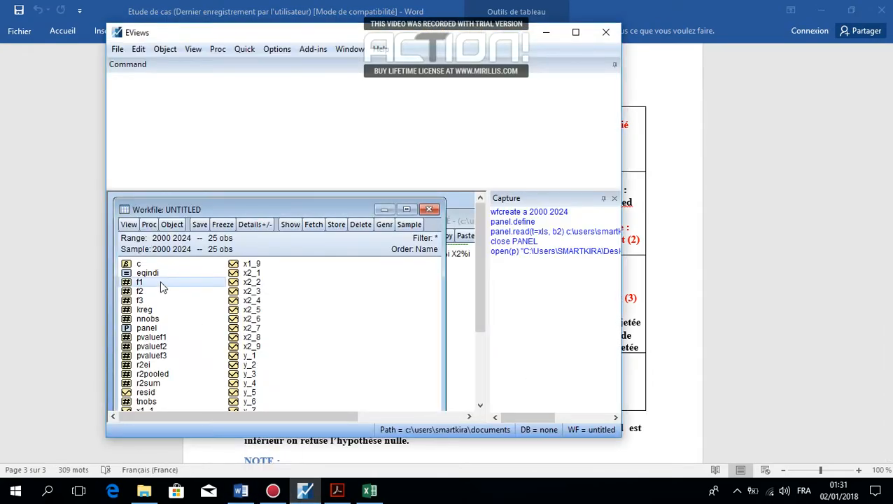
double_click(160, 282)
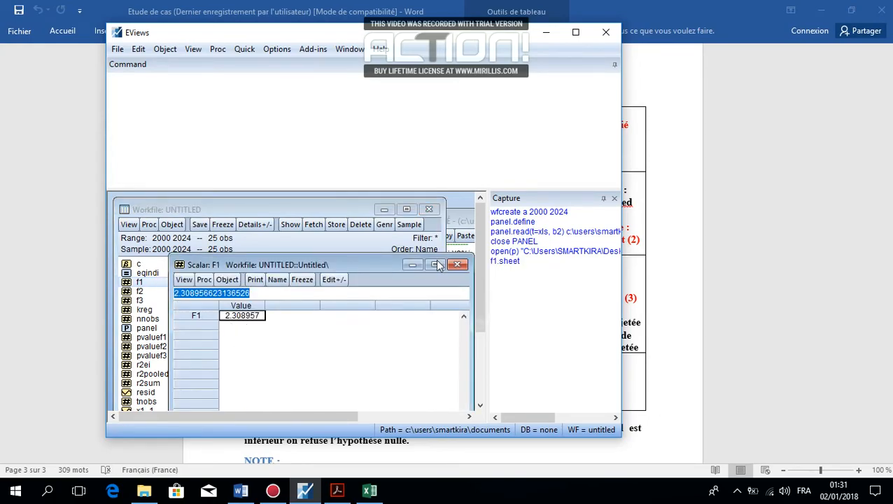
click(670, 206)
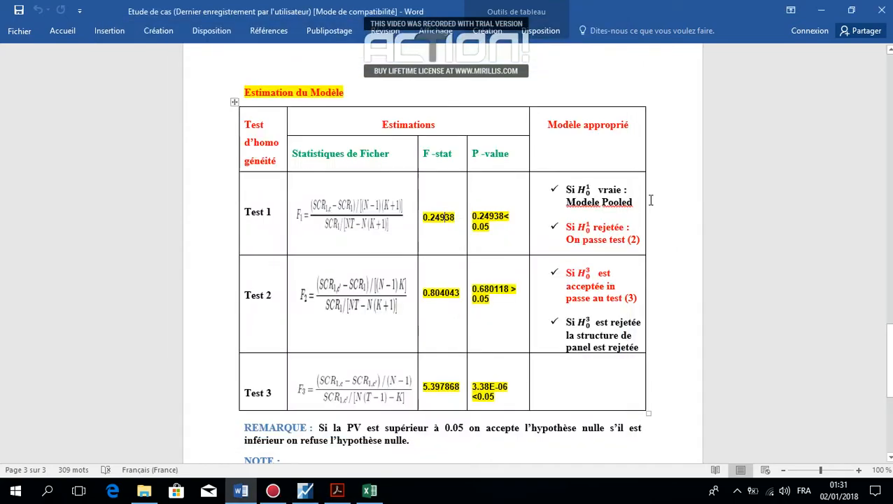
double_click(430, 218)
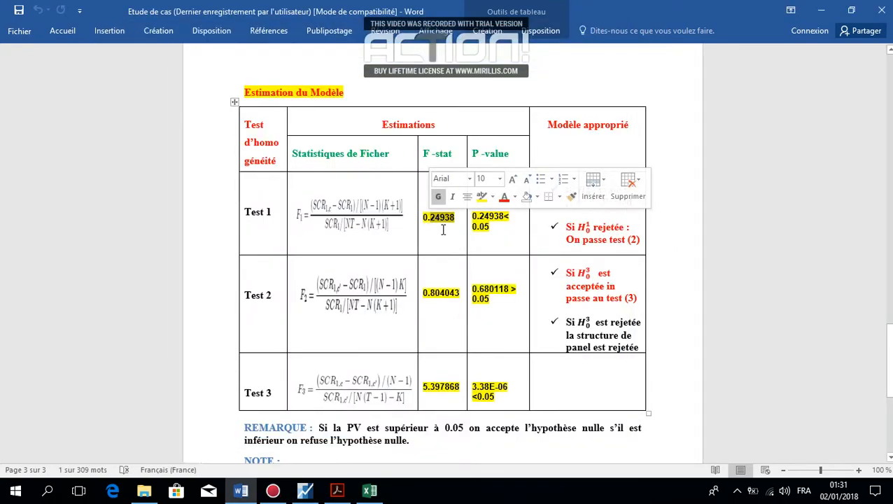
click(442, 231)
drag(459, 217, 430, 218)
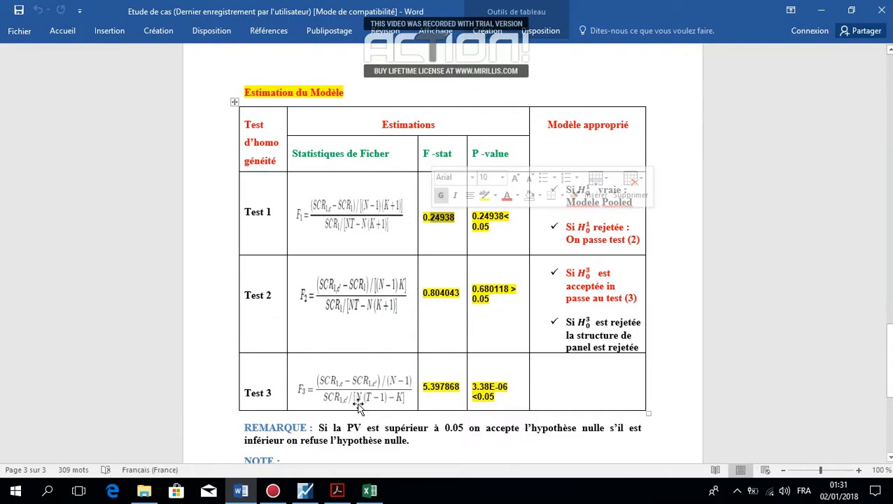
click(306, 492)
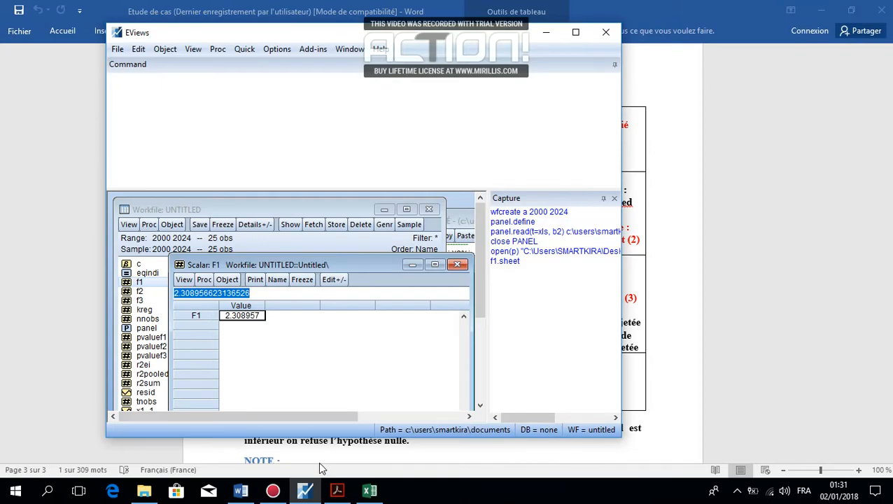
click(670, 265)
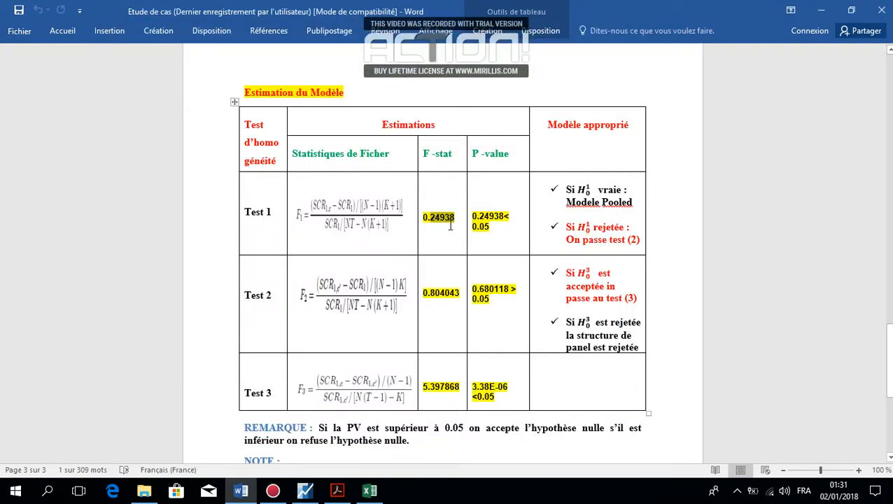
- Replace the Test 1 F-stat in the table with 2.3 and move it down within its cell
mouse_move(464, 218)
mouse_down()
mouse_move(399, 212)
mouse_move(447, 218)
mouse_up()
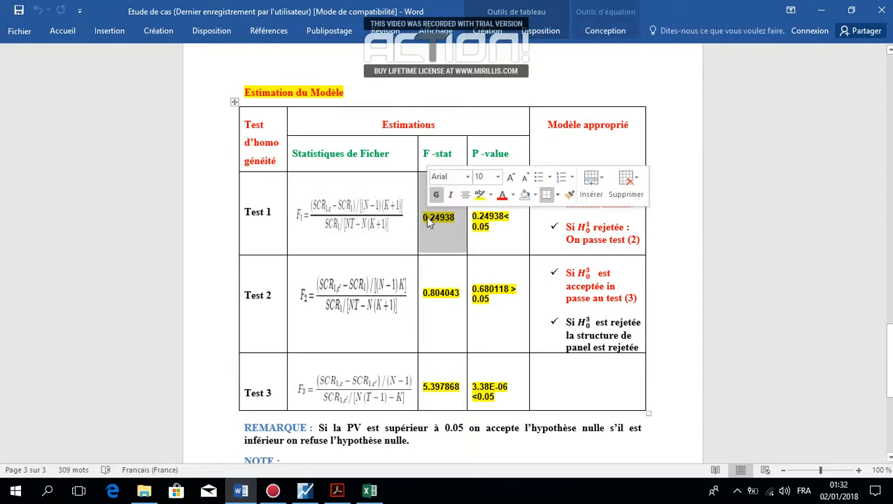
text(2.)
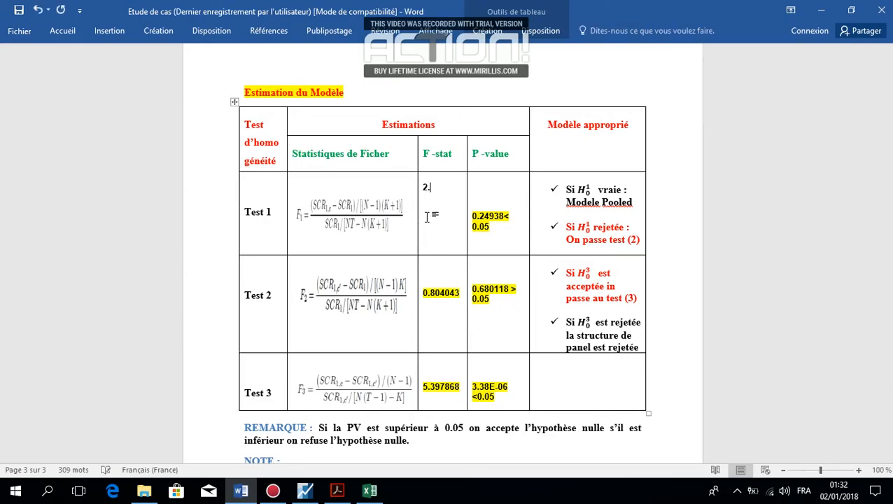
text(3)
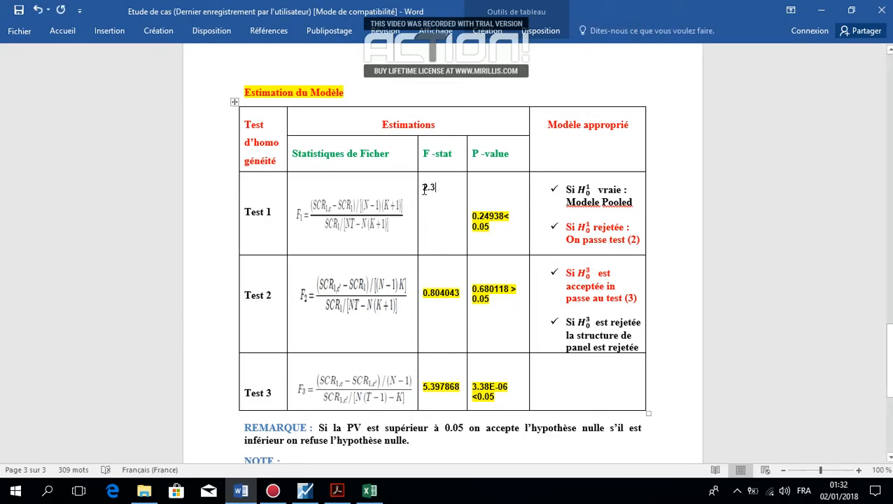
double_click(421, 190)
click(424, 188)
key(Return)
key(Return)
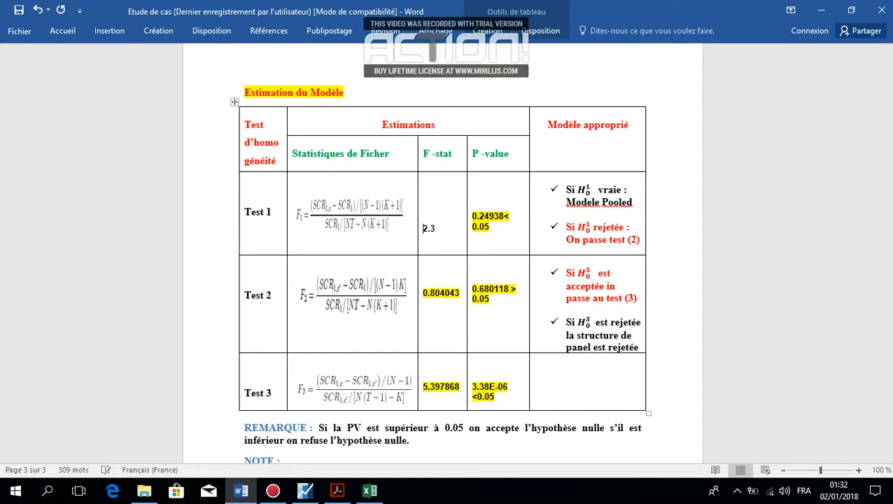
key(BackSpace)
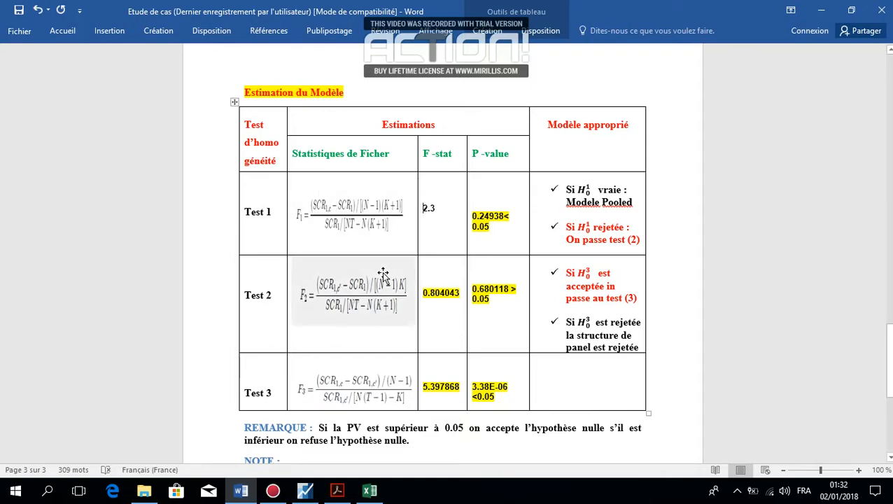
- Switch to EViews, open the pvaluef1 scalar to read its value, and return to the Word document
click(304, 490)
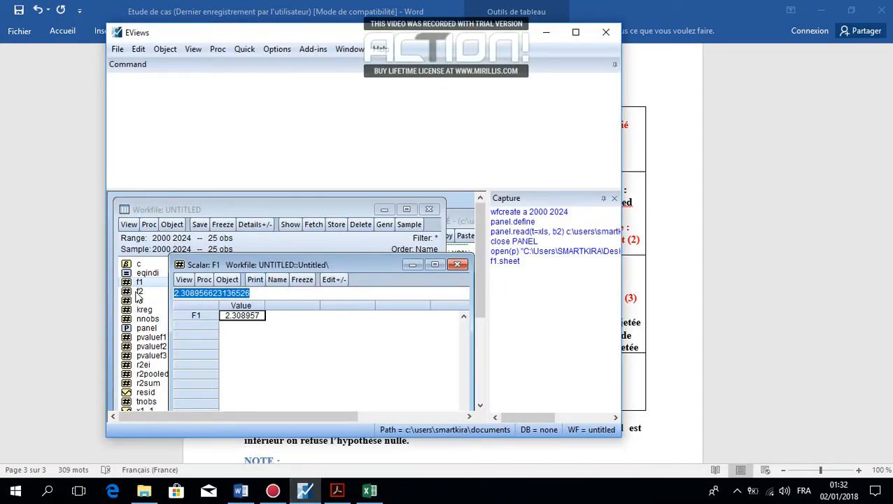
double_click(151, 338)
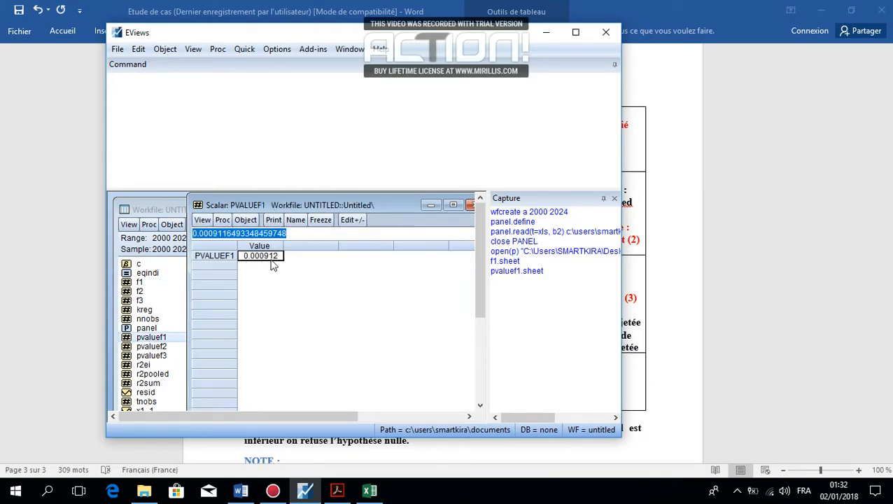
click(669, 299)
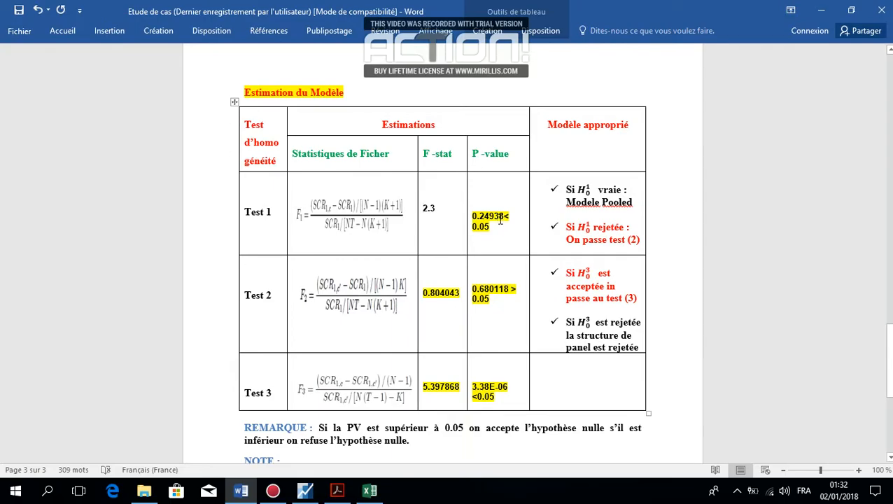
- Restore the Word document to a smaller window, then rearrange the EViews and Word windows so the Test 1 row is readable
double_click(727, 6)
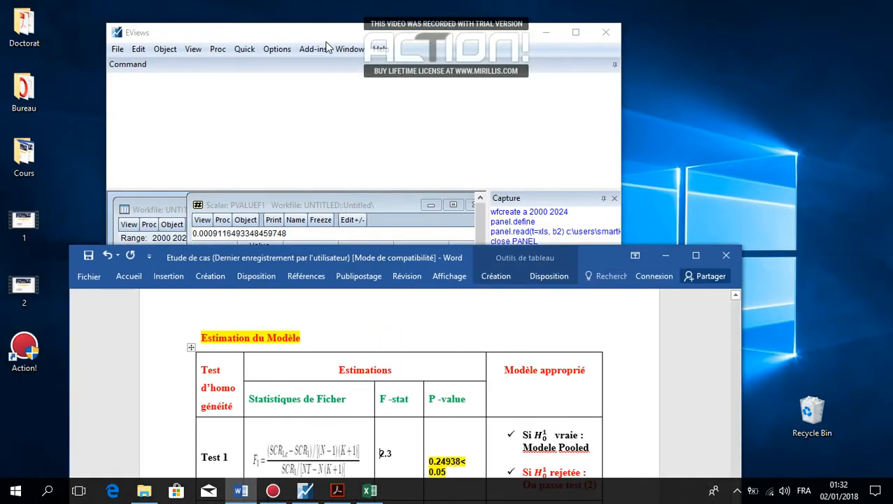
drag(329, 35, 448, 343)
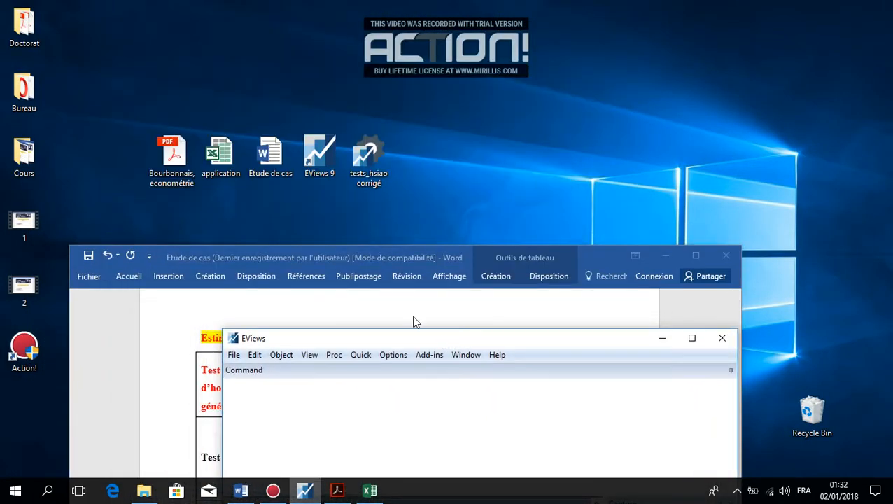
click(278, 162)
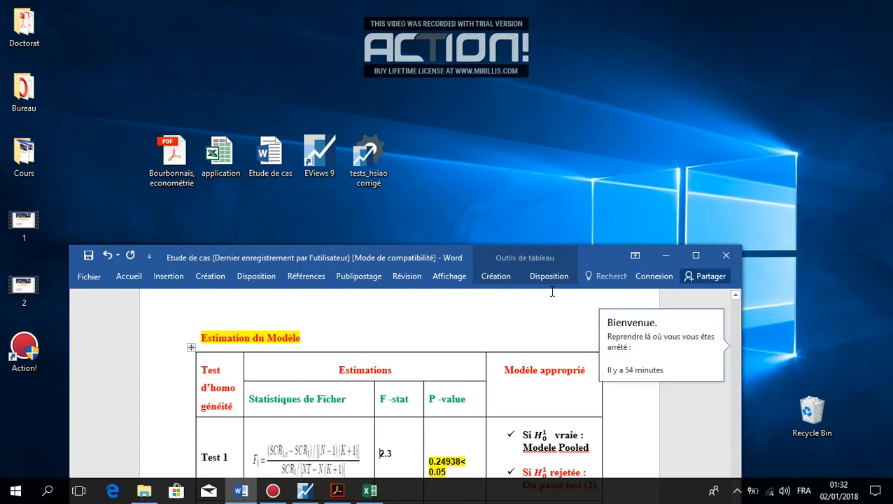
double_click(286, 154)
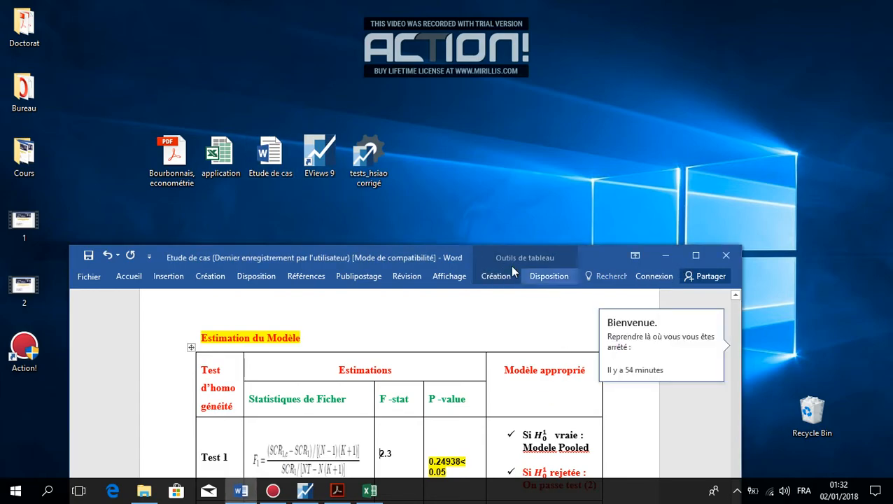
drag(425, 256, 468, 103)
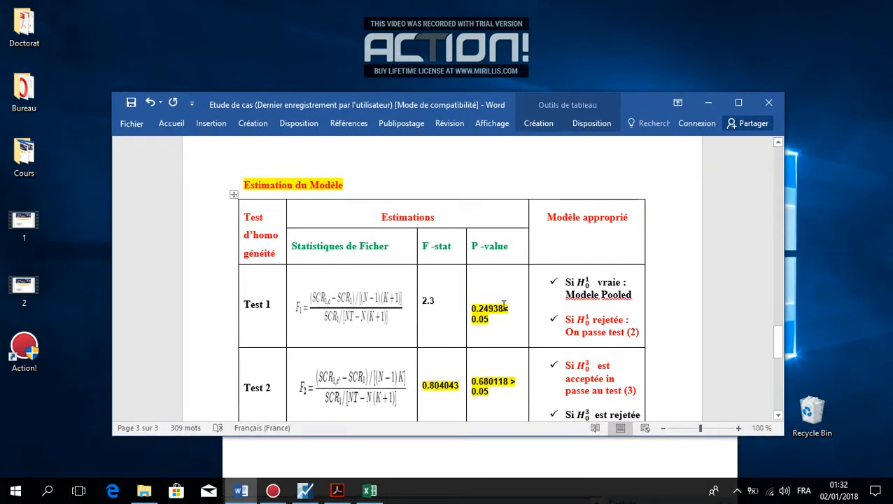
- Change the Test 1 P-value entry in the table to 0.0009< 0.05
mouse_move(493, 304)
mouse_down()
mouse_move(454, 305)
mouse_move(476, 304)
mouse_up()
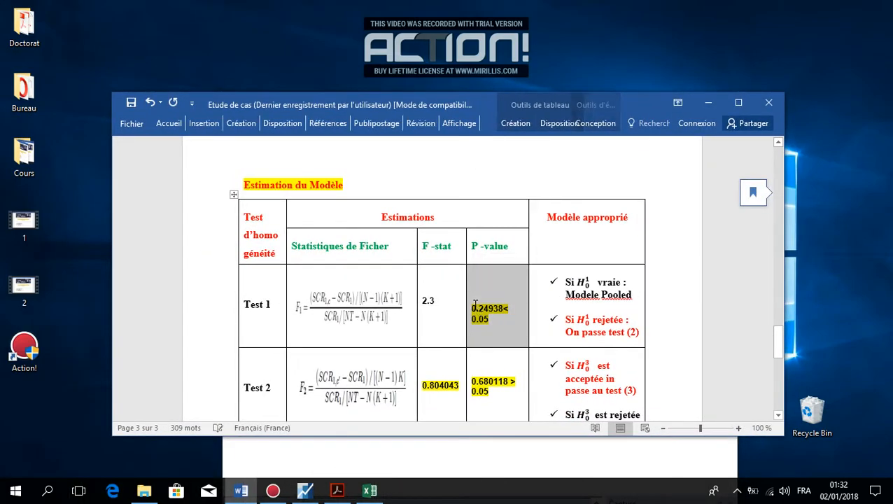
click(477, 306)
double_click(480, 308)
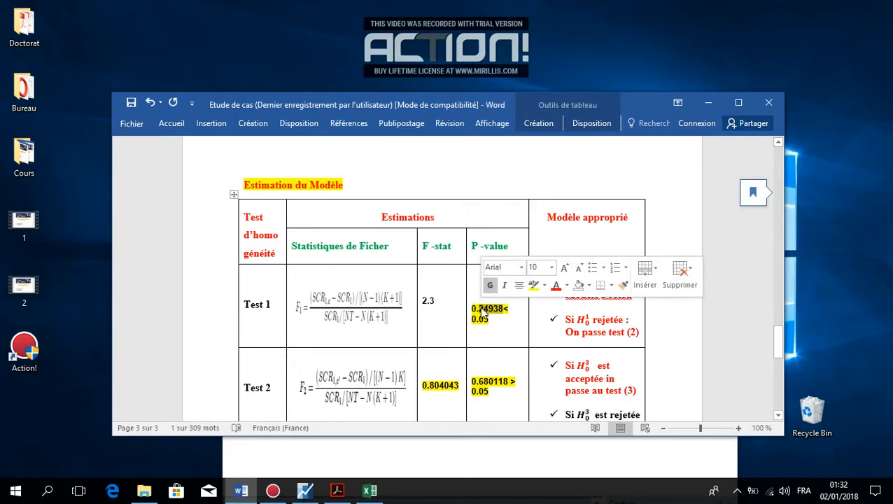
text(000)
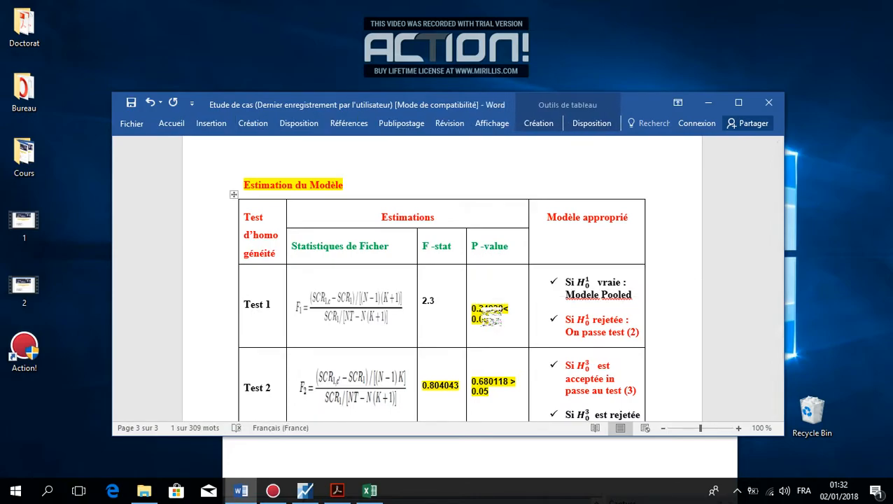
text(9*)
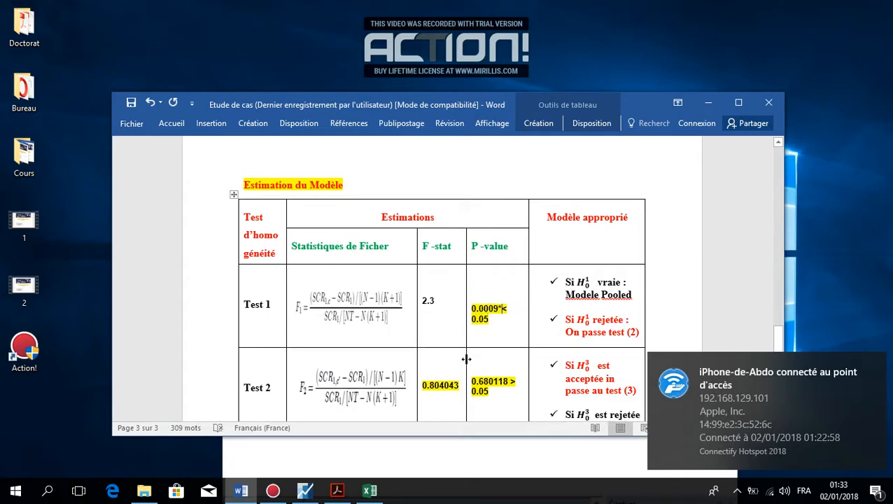
key(BackSpace)
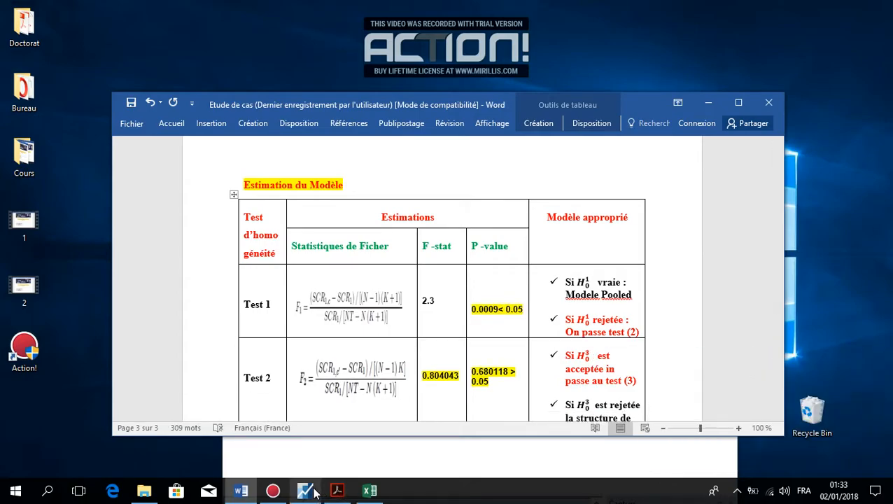
- Switch to EViews, reposition its window over the Word document, and open the f2 scalar from the workfile
click(305, 490)
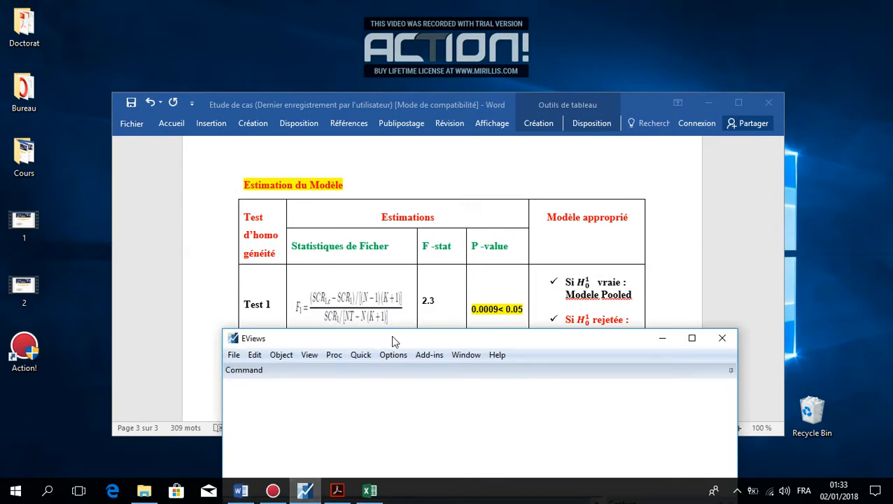
drag(392, 338, 332, 141)
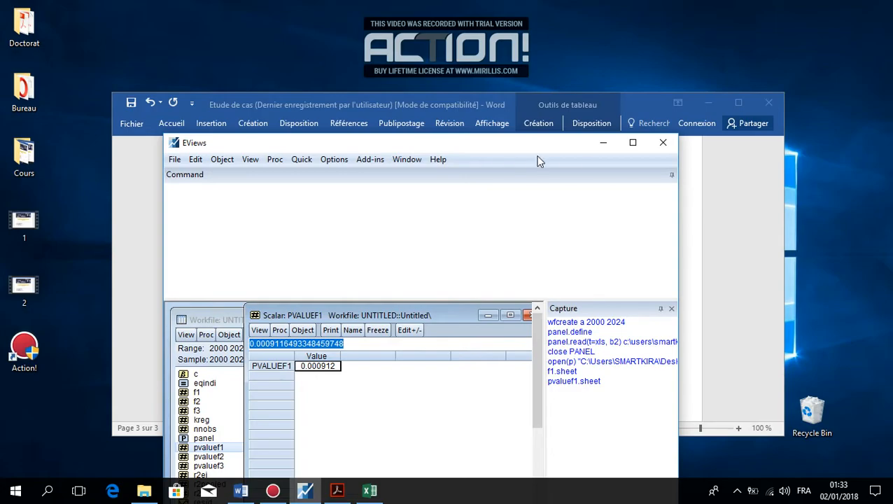
drag(536, 154, 549, 116)
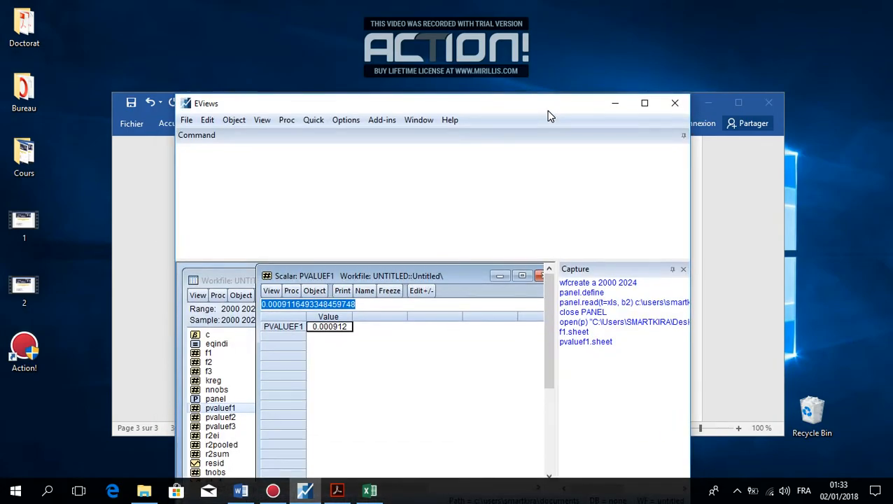
double_click(210, 363)
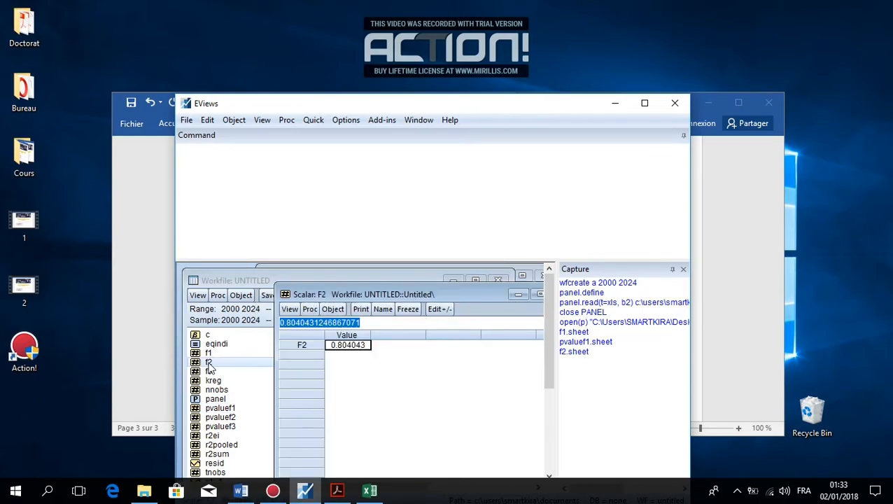
drag(367, 106, 438, 478)
drag(440, 478, 353, 112)
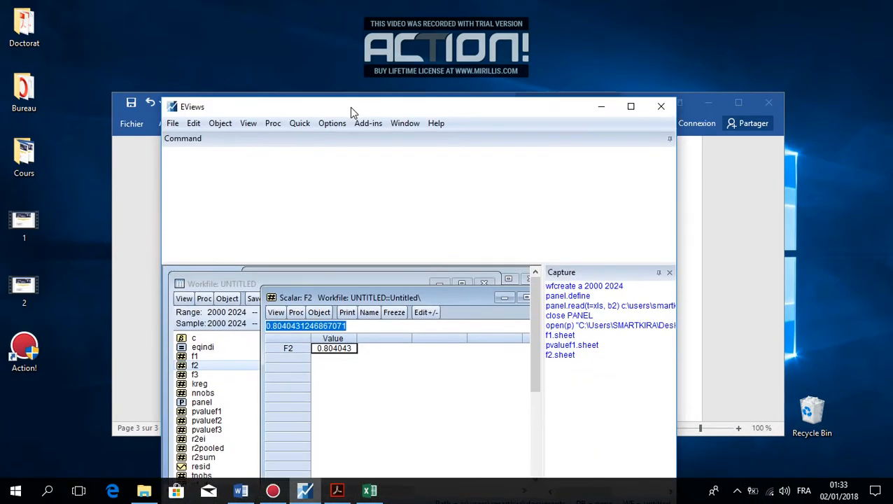
- Open the pvaluef2 and f3 scalars in EViews, then switch to the Word table and check the Test 2 and Test 3 rows
double_click(219, 420)
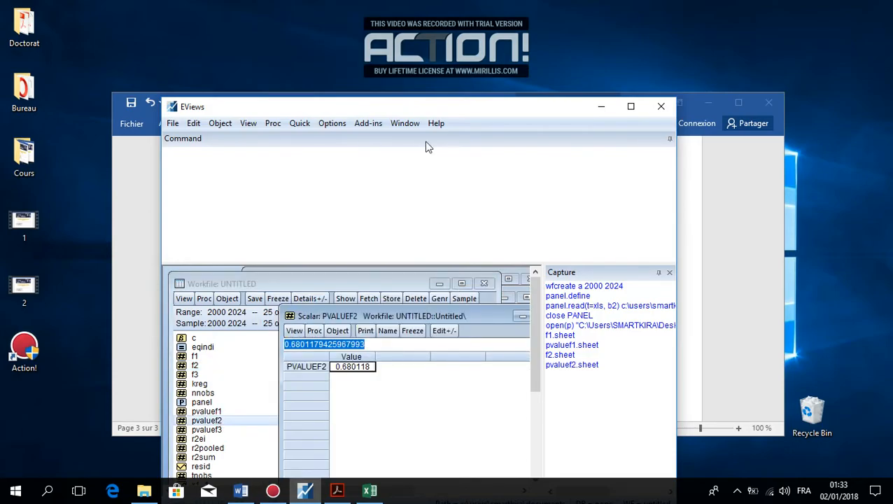
drag(413, 107, 675, 172)
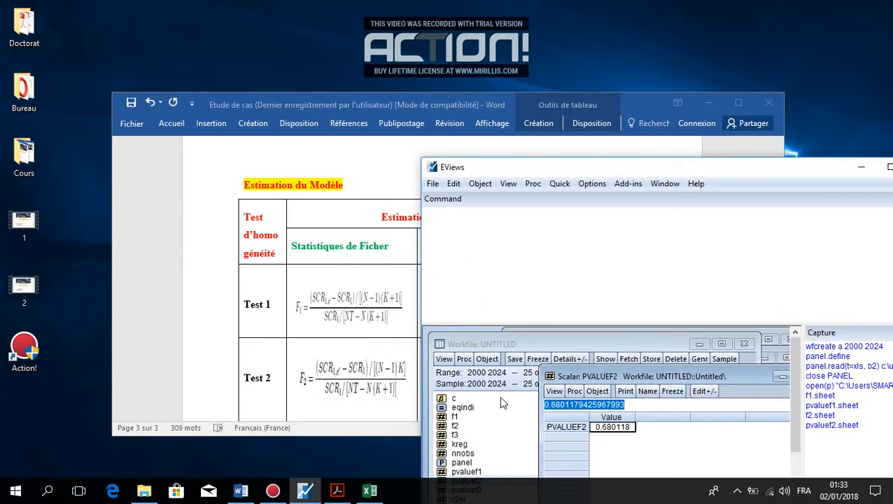
double_click(456, 435)
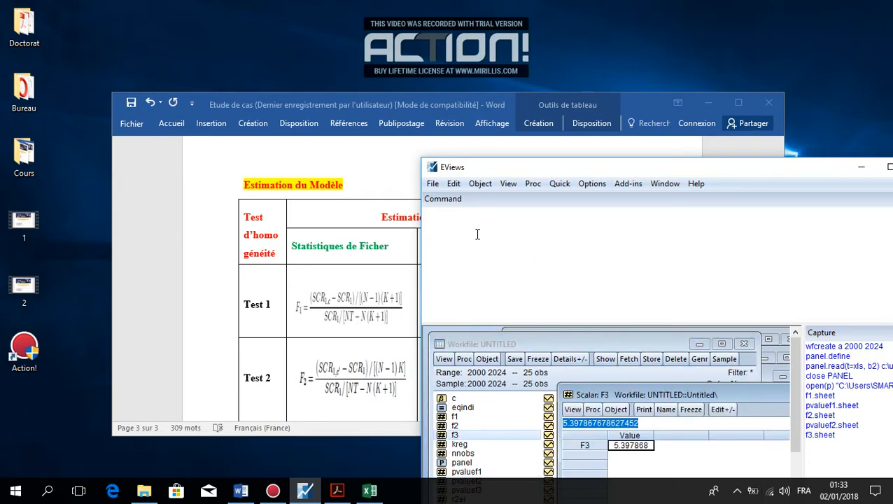
click(366, 100)
drag(778, 354, 780, 369)
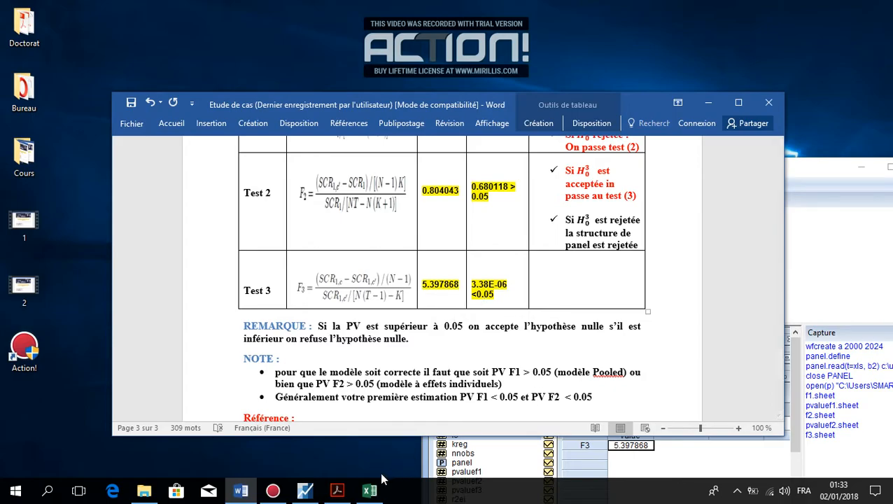
- Open the pvaluef3 scalar in EViews and compare it with the Test 3 P-value in the Word table
click(304, 489)
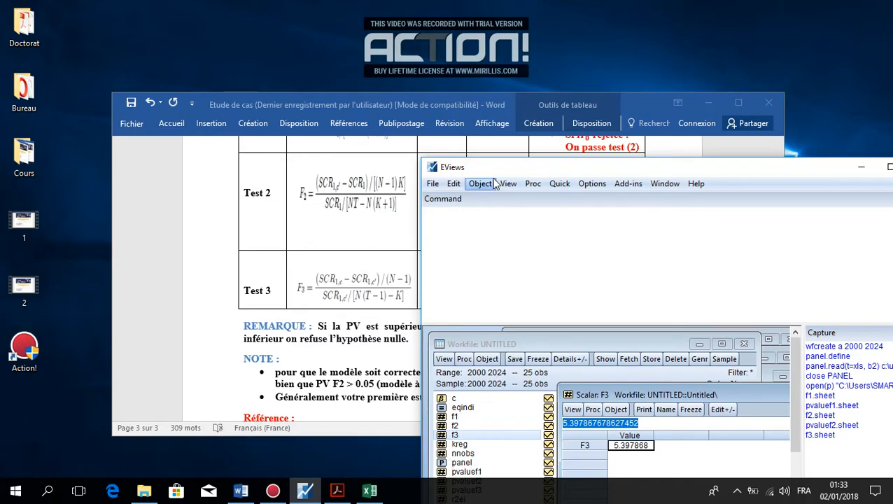
drag(488, 168, 448, 55)
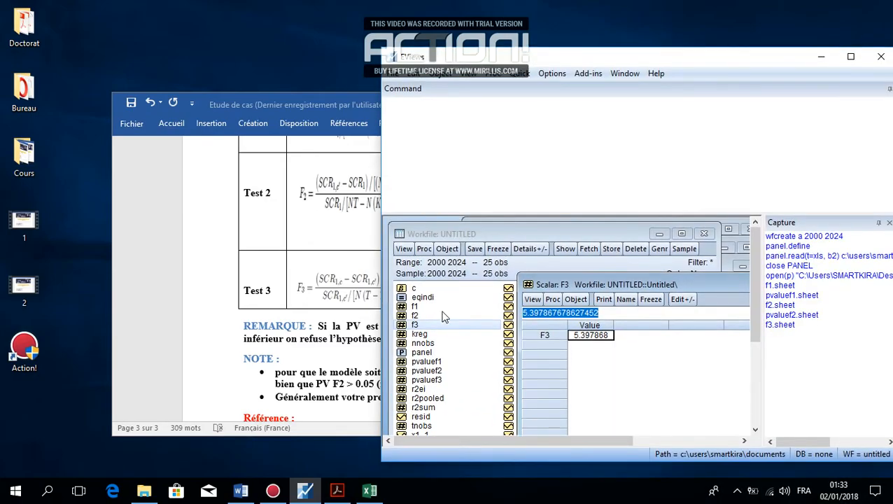
double_click(426, 379)
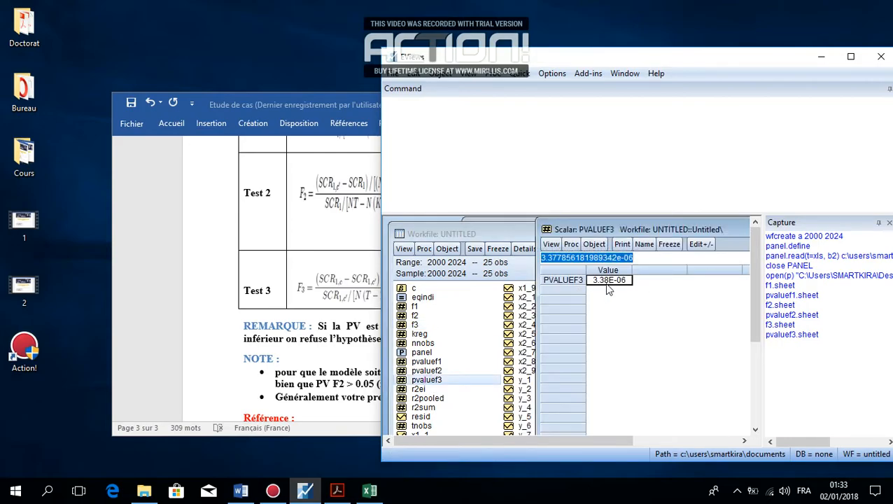
click(331, 105)
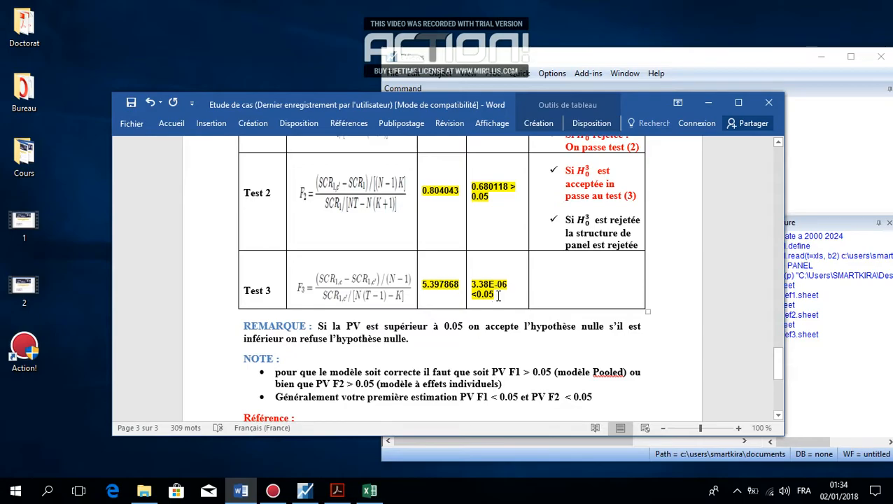
drag(498, 295, 472, 284)
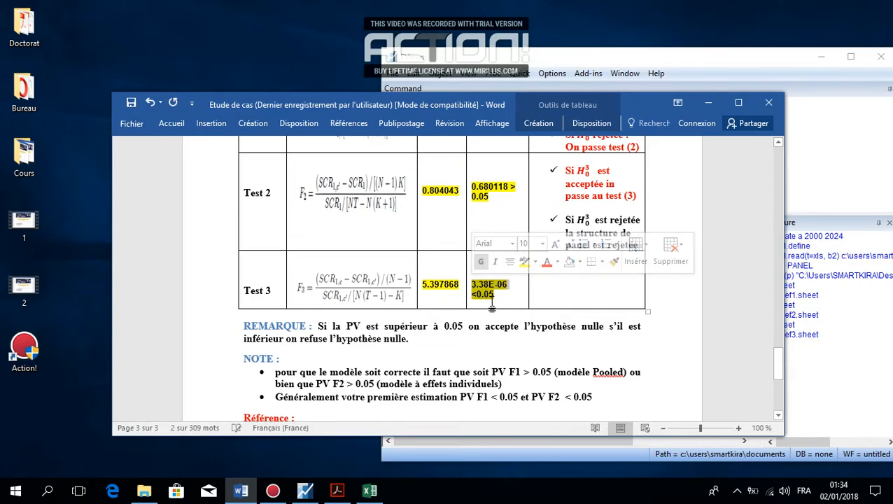
click(493, 295)
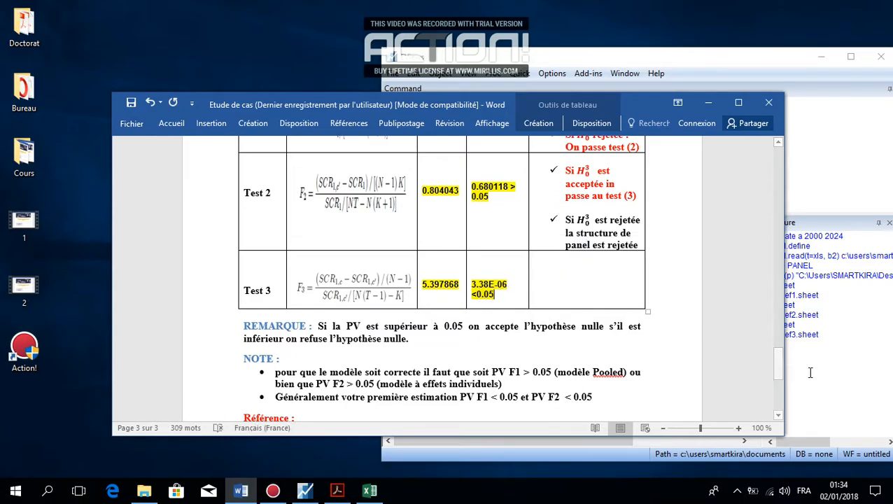
drag(778, 366, 776, 350)
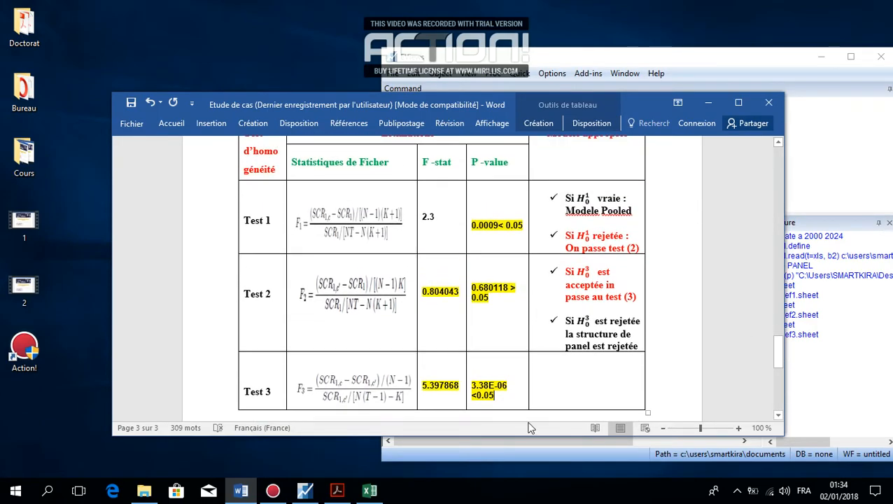
- Switch to Bourbonnais, econométrie.pdf in Acrobat Reader and arrange its window beside the Word results table
click(336, 491)
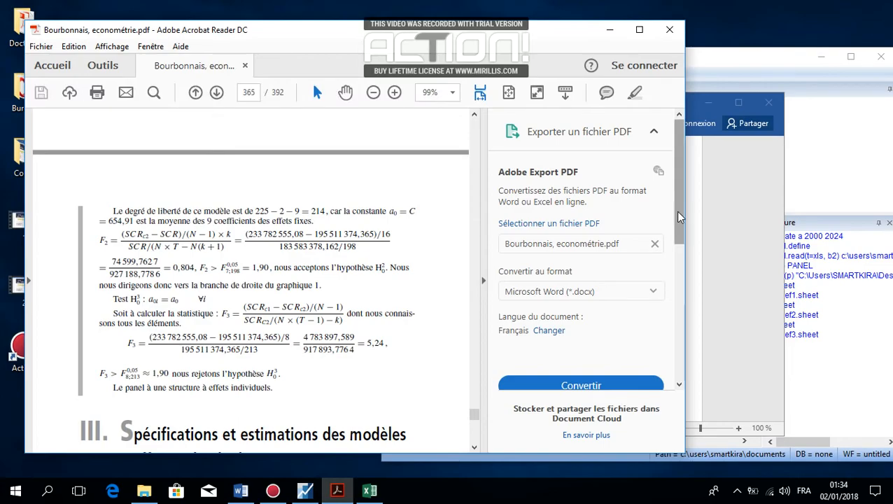
drag(679, 216, 679, 220)
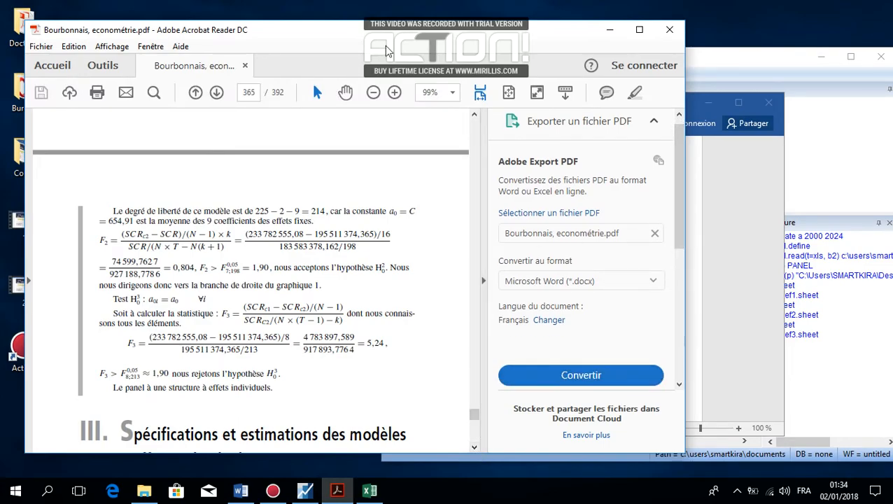
drag(374, 41, 607, 96)
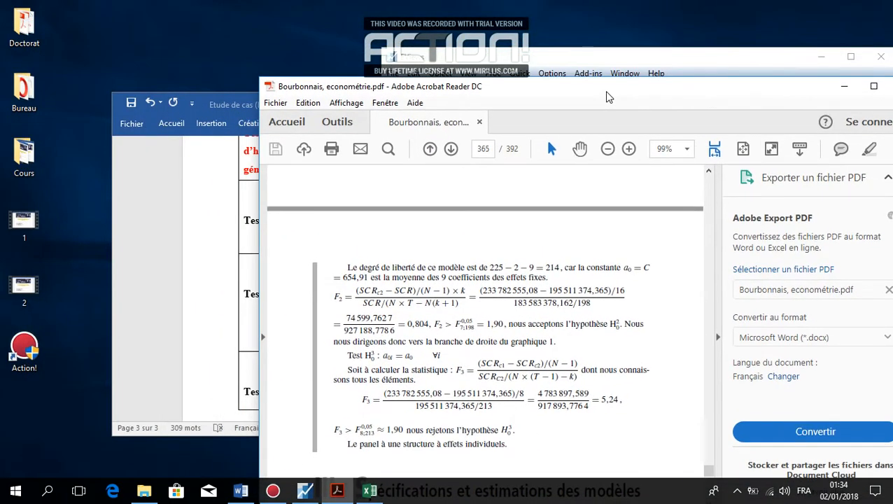
drag(225, 103, 97, 45)
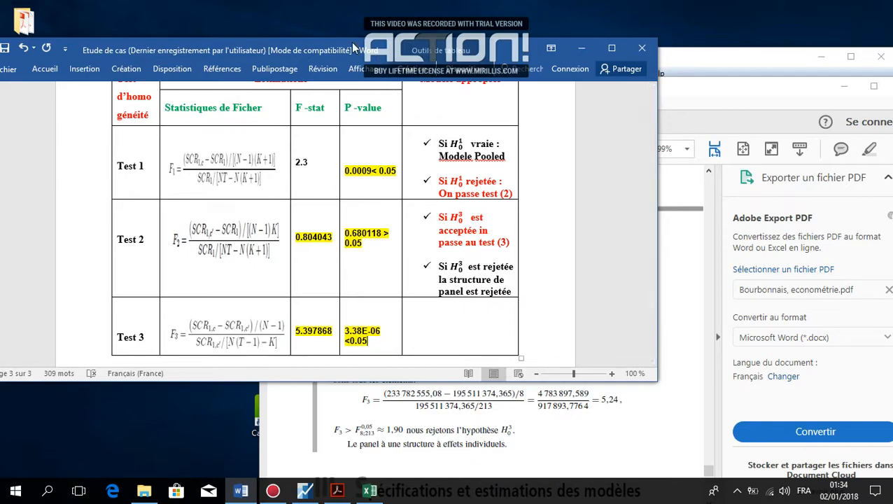
drag(342, 48, 122, 48)
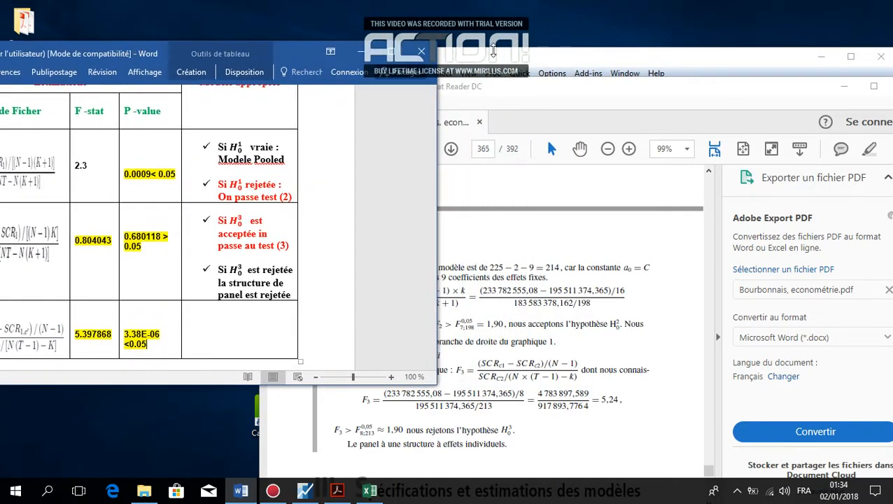
- Compare the F2 and F3 statistics in the PDF with the F-stat entries for Test 2 and Test 3 in Word
click(536, 93)
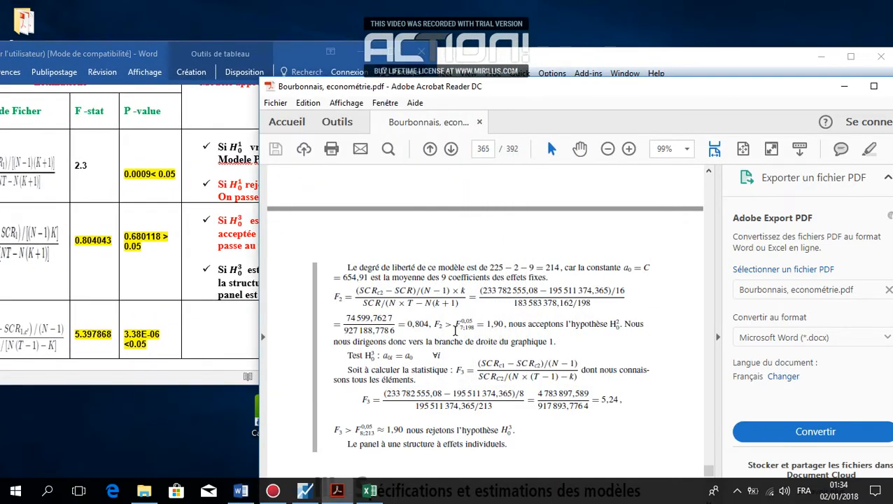
drag(439, 325, 412, 325)
click(419, 324)
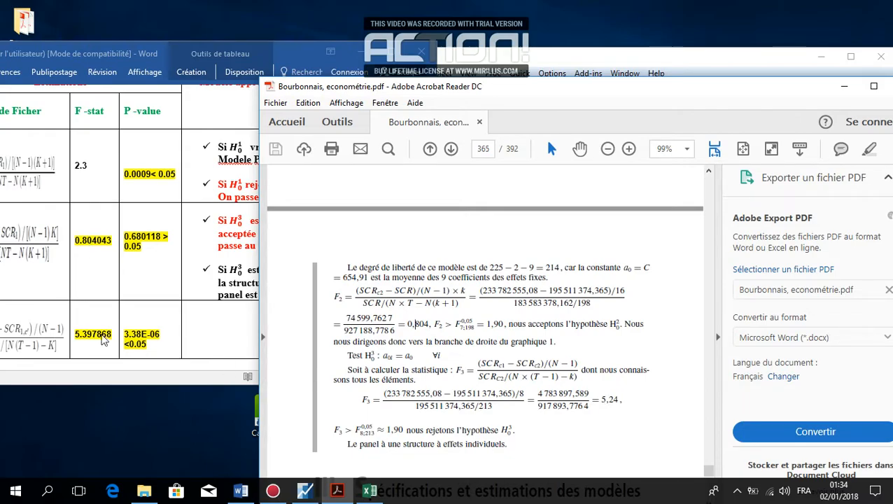
click(105, 337)
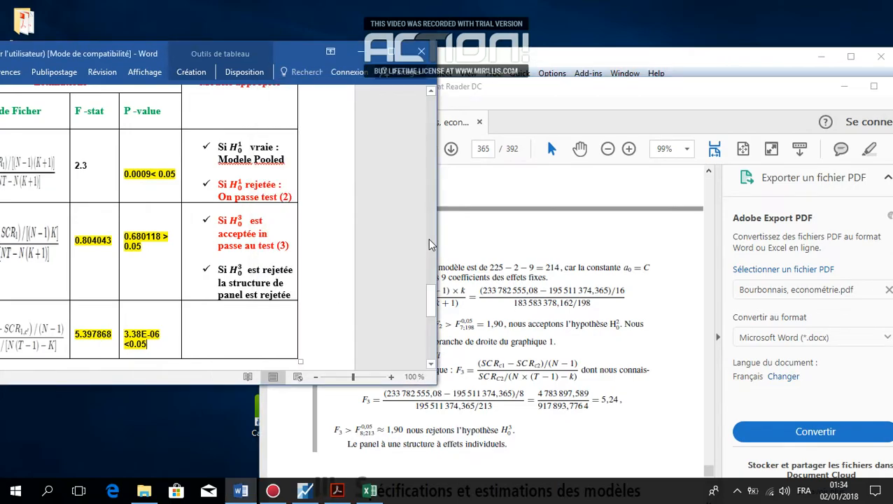
drag(437, 305, 435, 296)
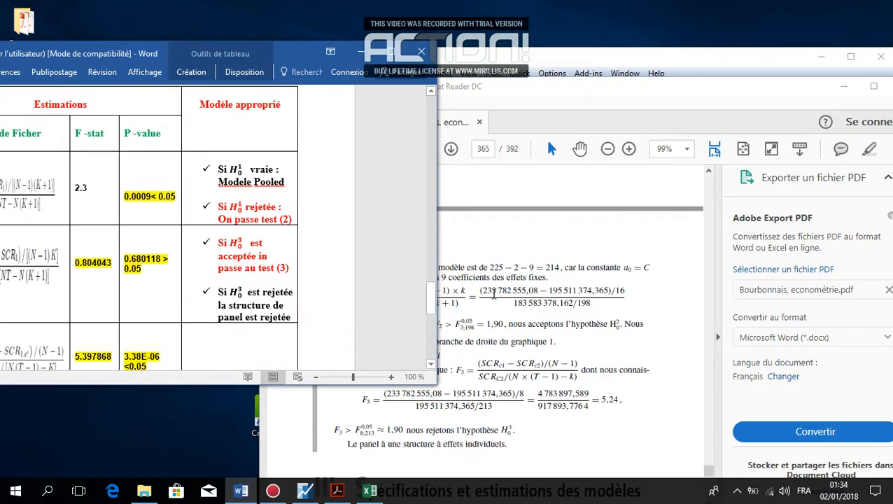
- Find the F1 calculation on page 364 of the PDF and highlight its result for comparison with Test 1
click(709, 274)
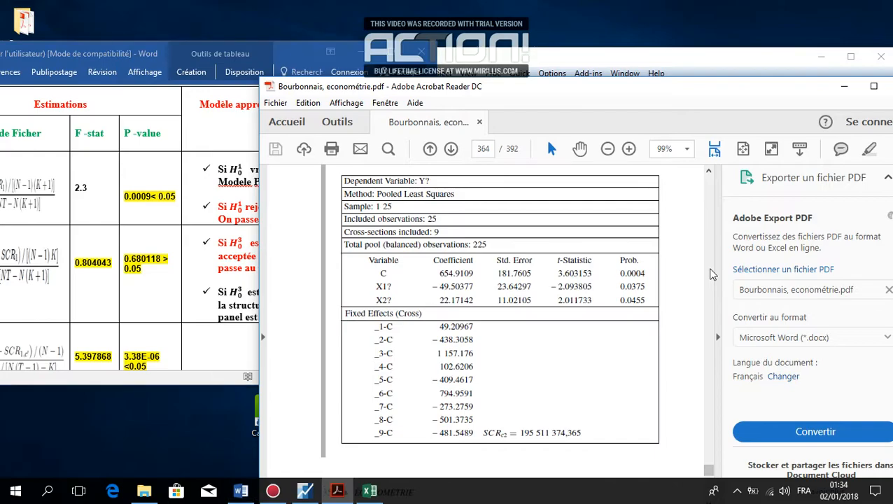
scroll(711, 274, down, 5)
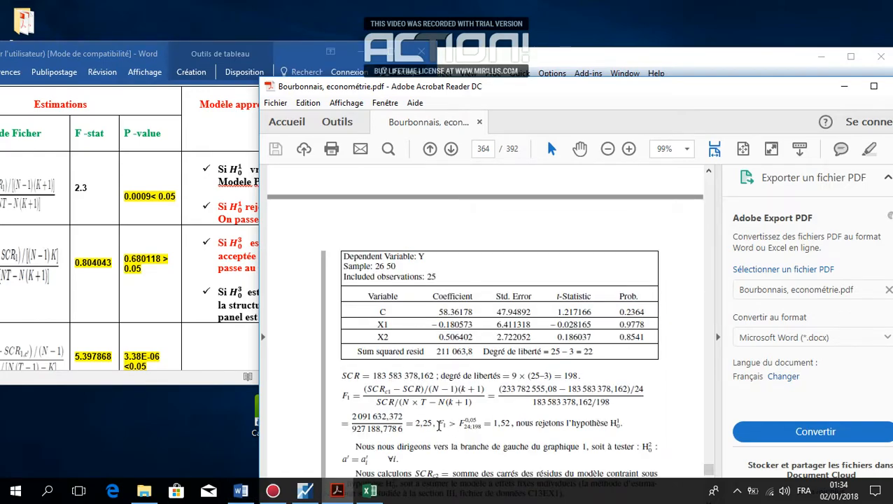
double_click(428, 422)
- Return to the Word document, maximize it, and highlight the rule for refusing the null hypothesis in the REMARQUE paragraph
click(137, 53)
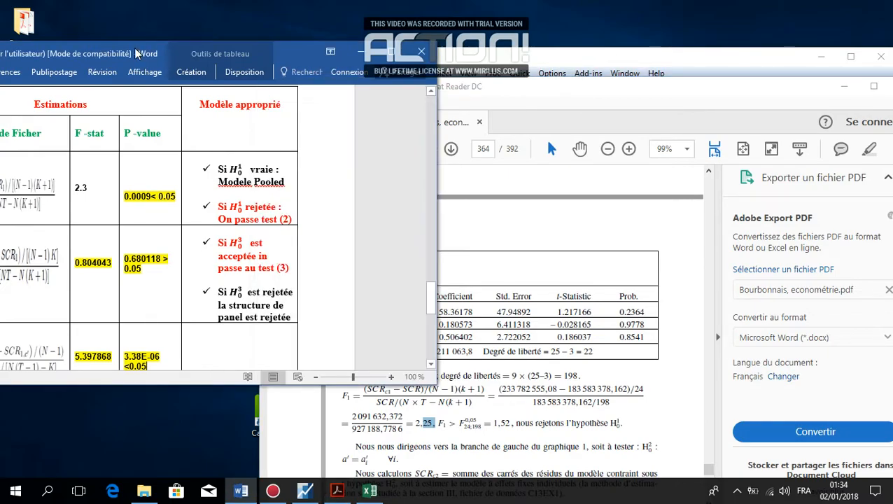
click(393, 58)
mouse_move(890, 373)
mouse_down()
mouse_move(890, 385)
mouse_move(890, 364)
mouse_move(890, 372)
mouse_up()
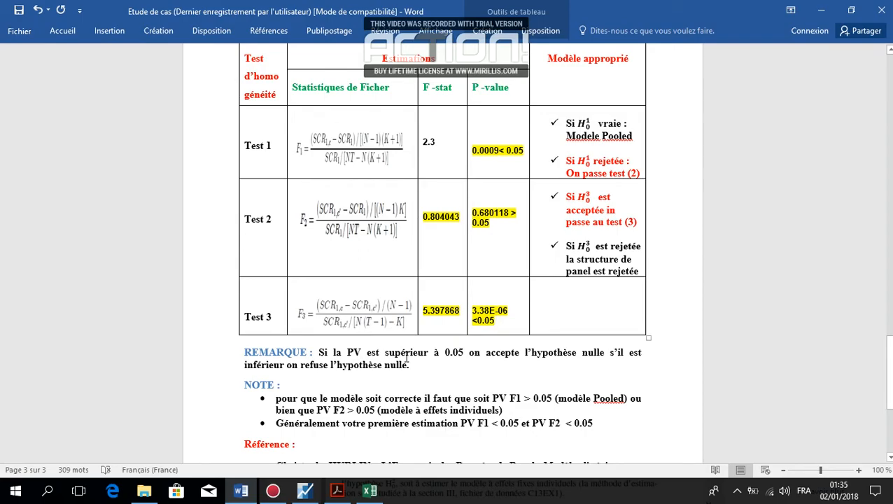
drag(478, 356, 614, 355)
drag(285, 365, 408, 366)
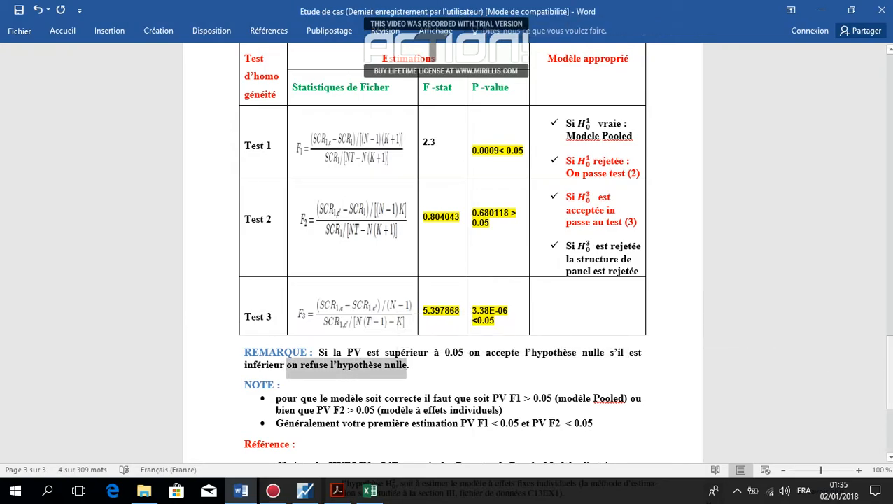
- Highlight the Test 1 P-value in the results table to compare it with the 0.05 threshold
scroll(441, 266, up, 3)
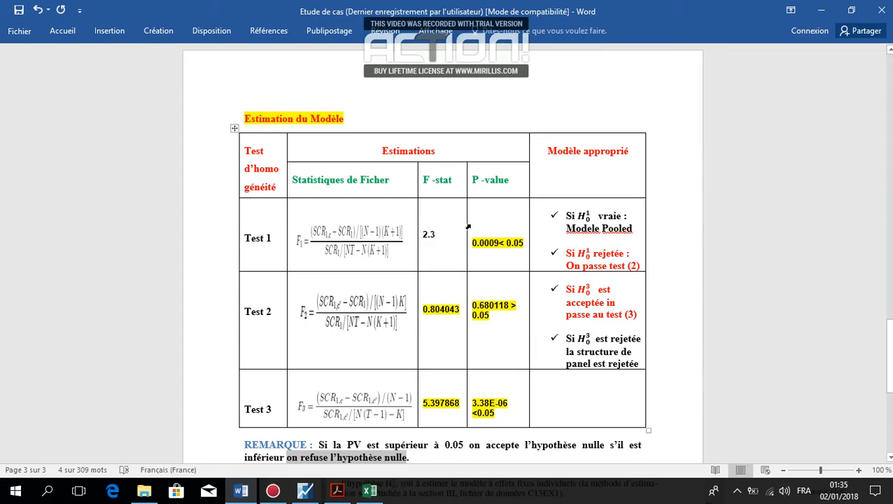
drag(472, 242, 507, 243)
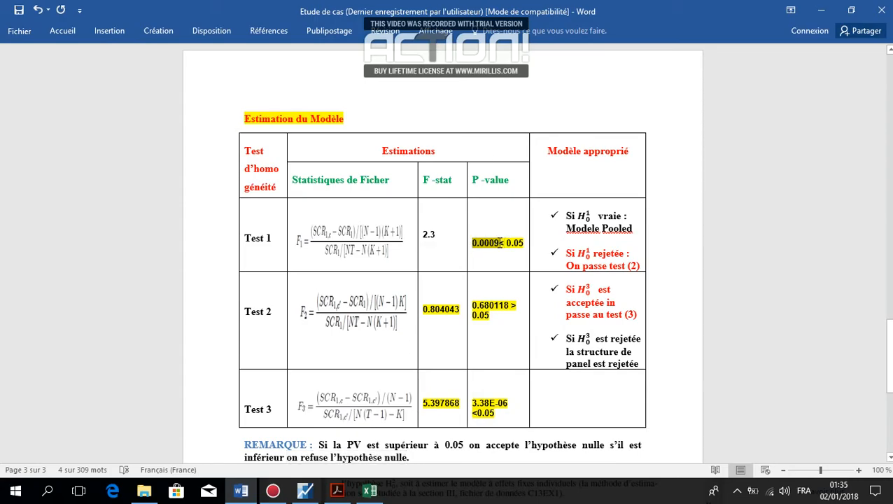
click(519, 246)
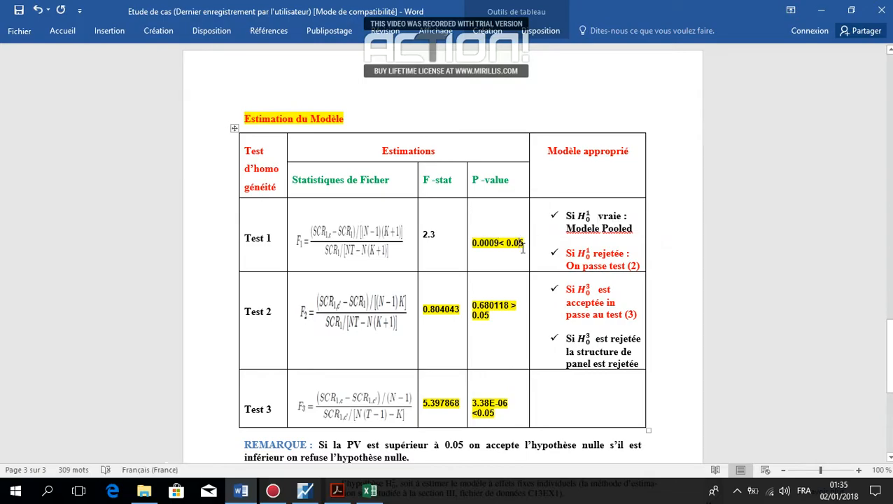